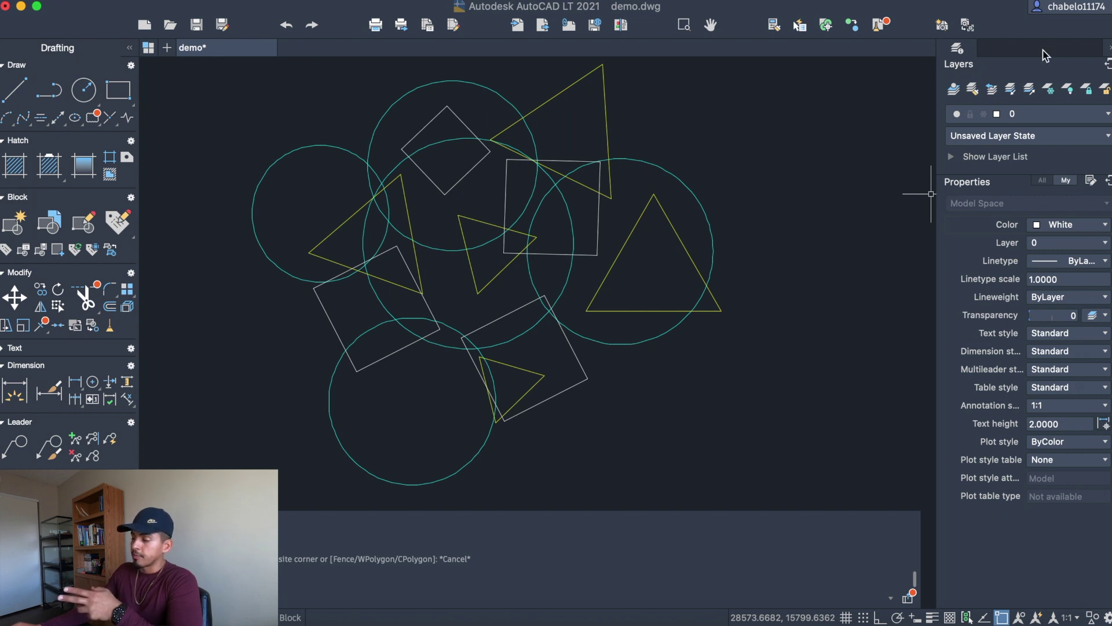
Step: Check the layer dropdown, then expand the full layer list showing layers 0 and Defpoints
click(1092, 116)
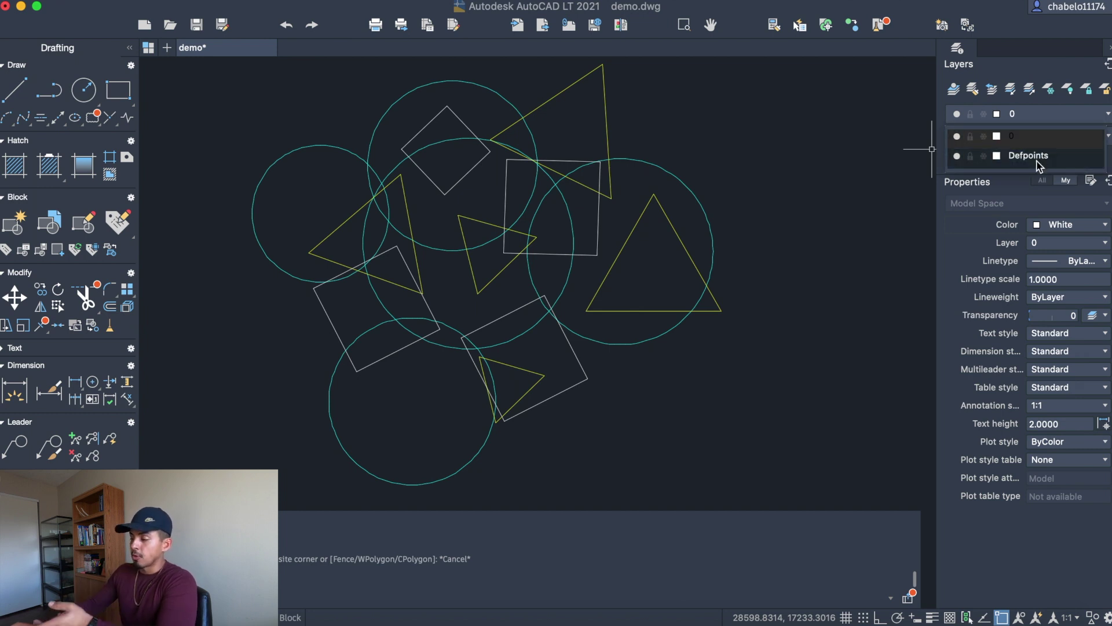
click(1107, 116)
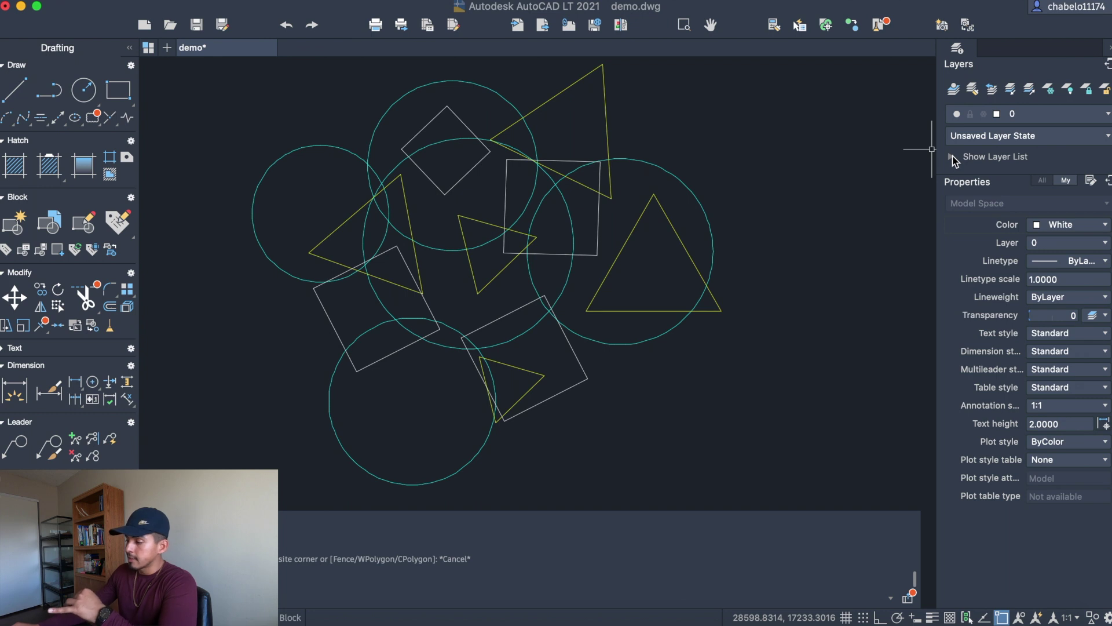
click(953, 157)
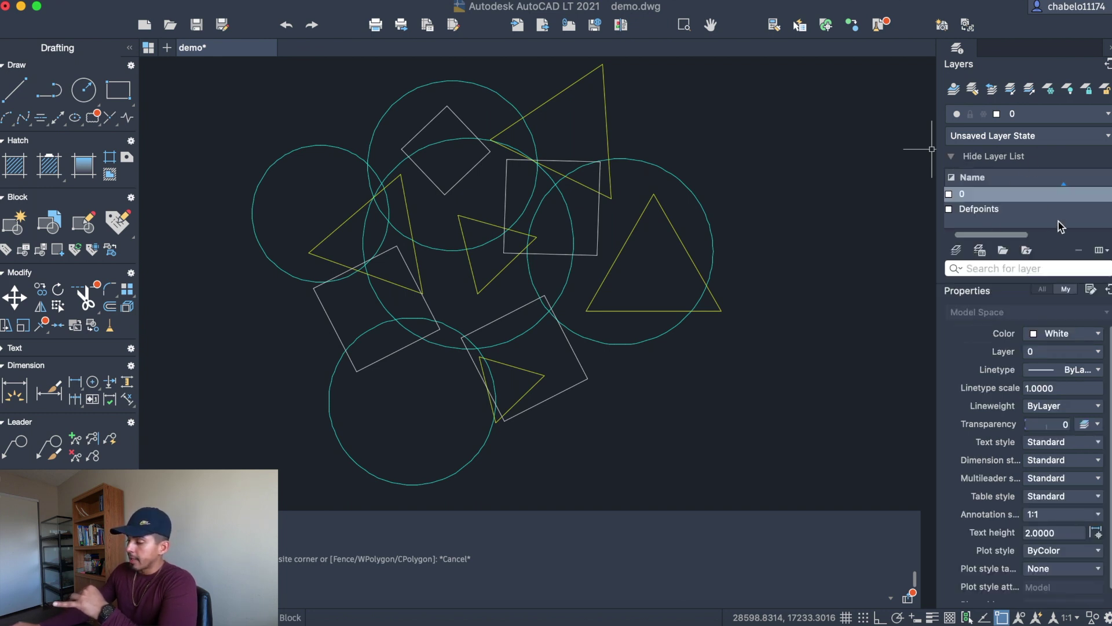
Step: Add a new layer, rename Layer1 to 'circle', and assign it the Cyan colour
click(959, 255)
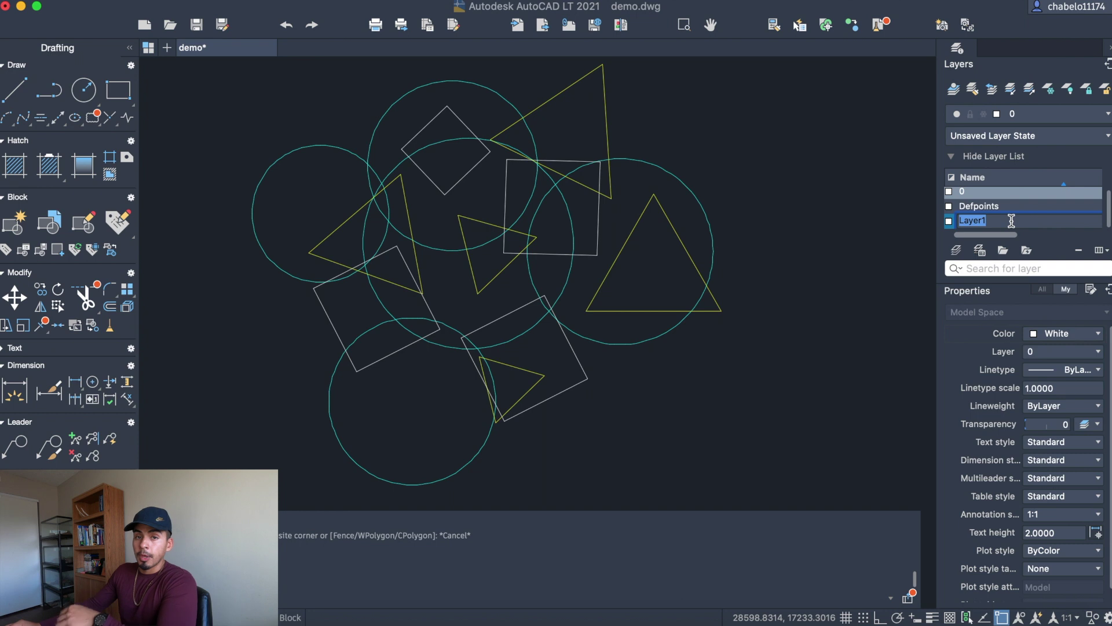
text(circle)
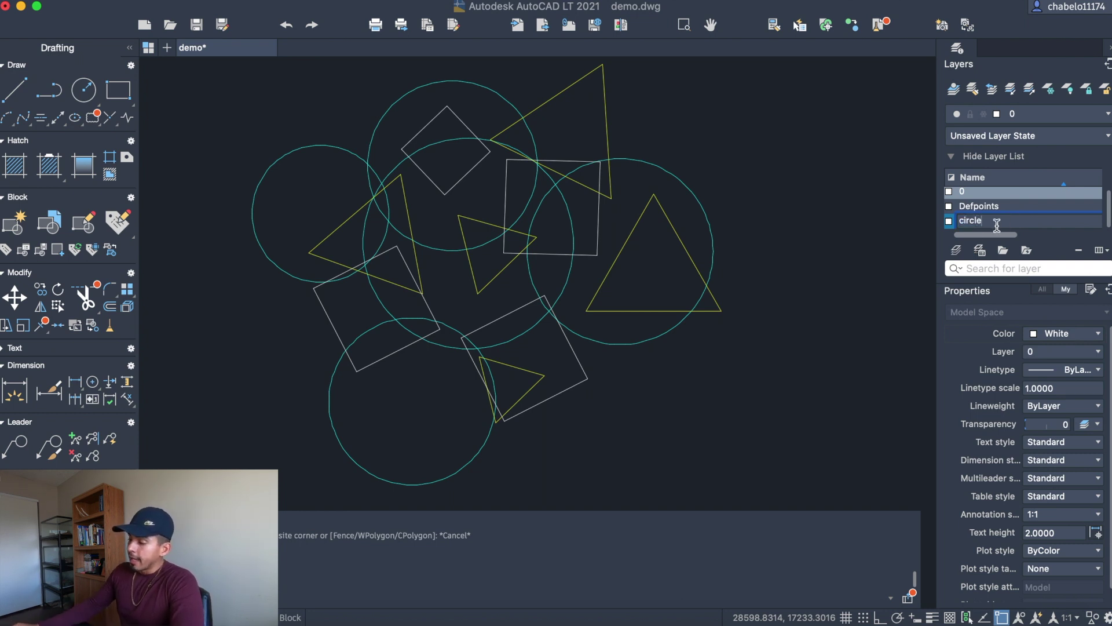
click(949, 221)
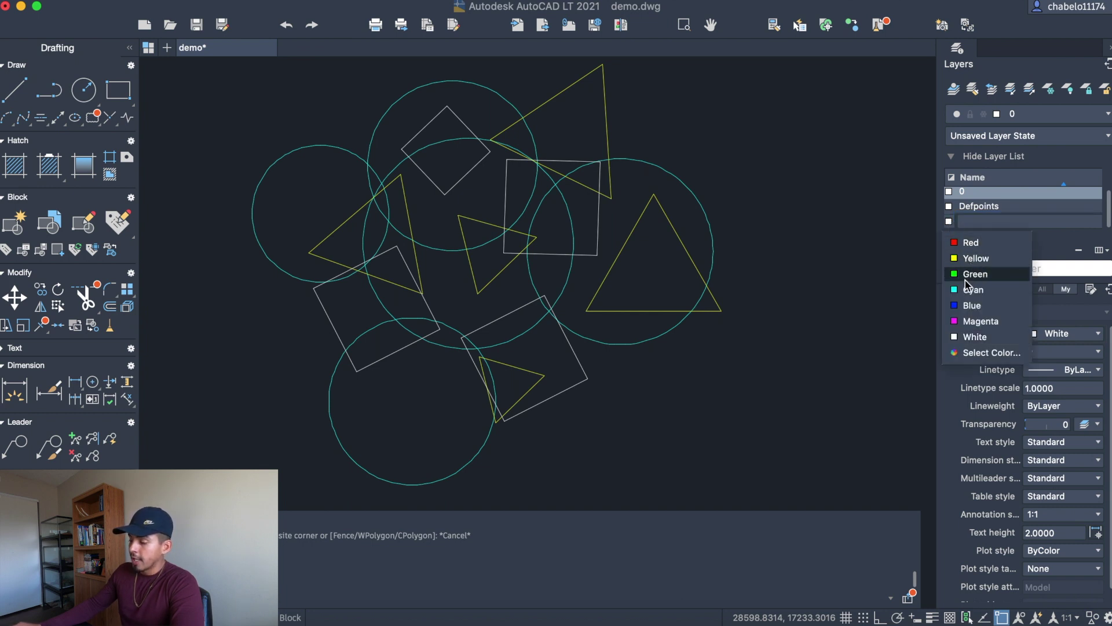
click(961, 289)
click(949, 207)
click(963, 271)
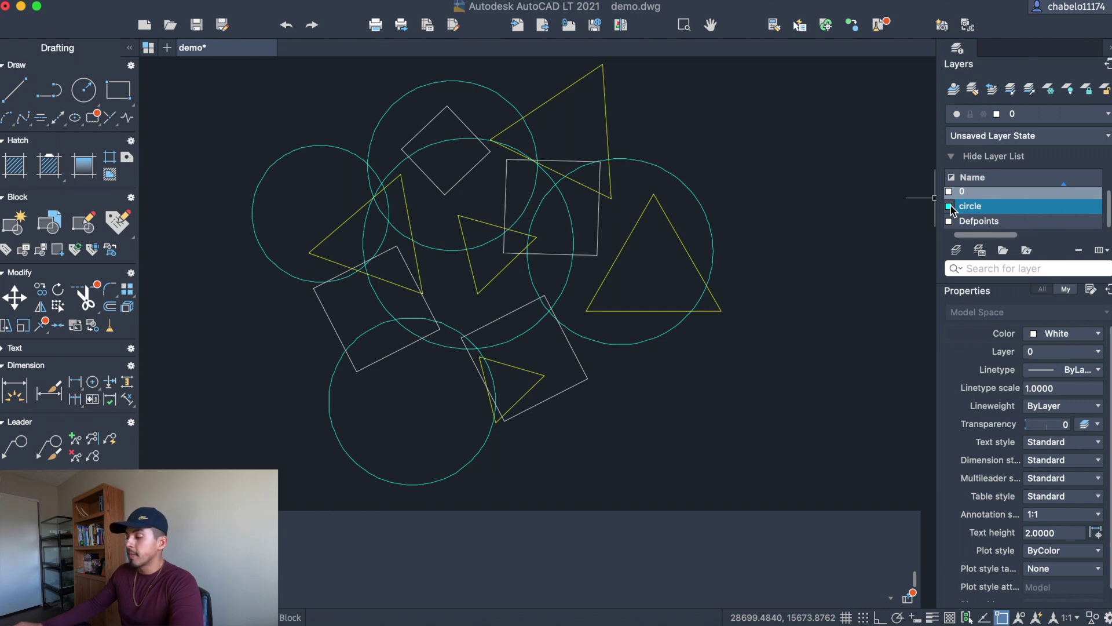
Step: Create a layer named 'triangle' with the colour Yellow
click(955, 252)
text(triangle)
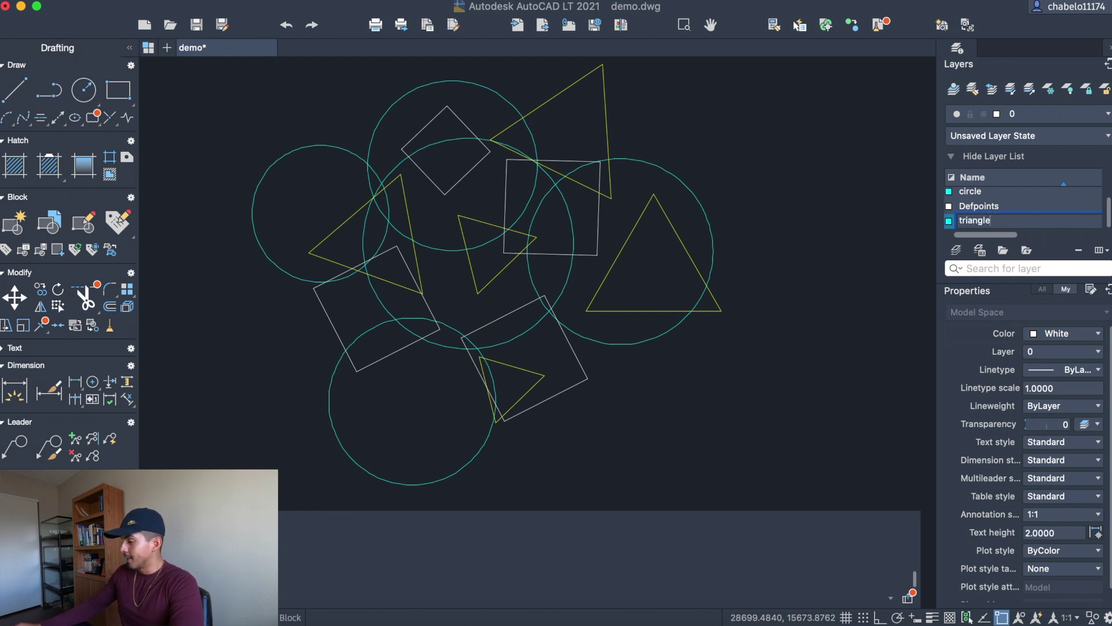
click(949, 221)
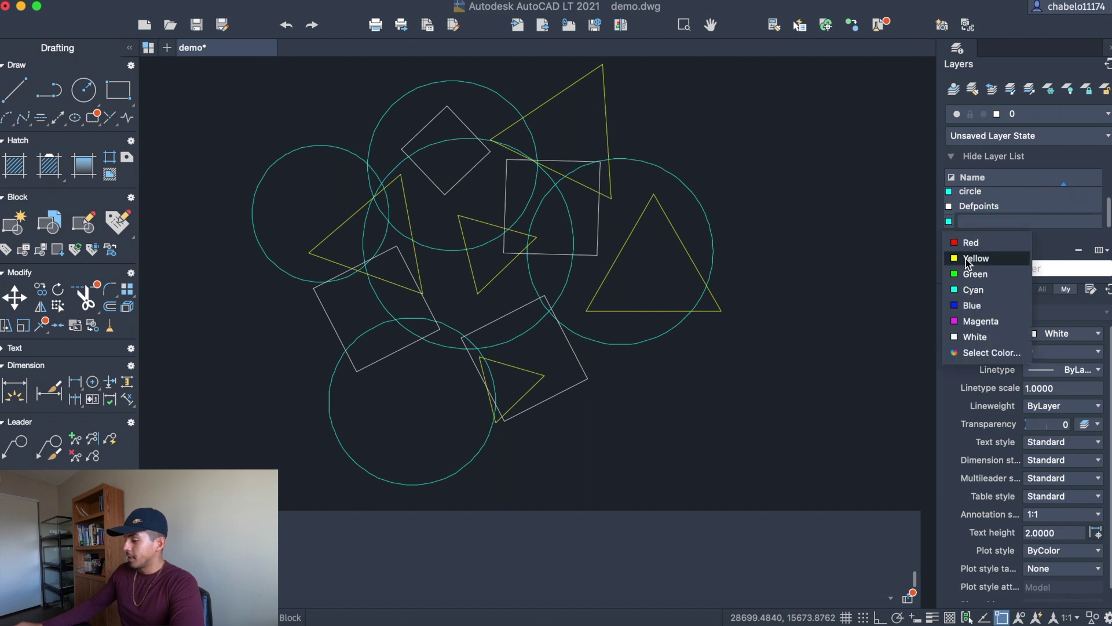
click(933, 197)
click(949, 222)
click(967, 257)
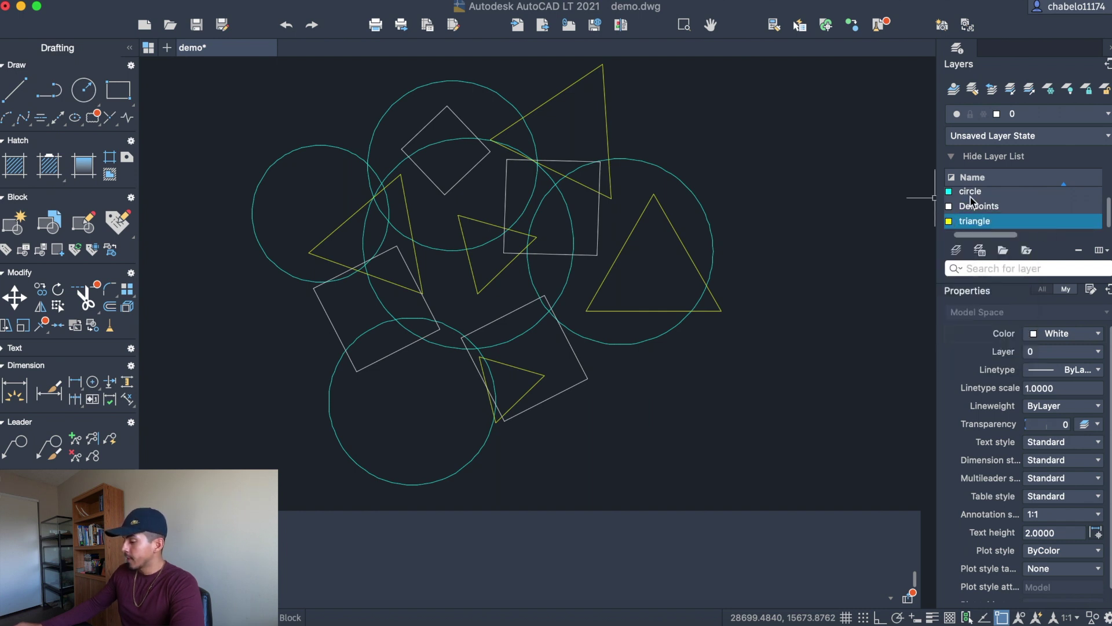
Step: Create a layer named 'square' with the colour White
click(956, 250)
text(square)
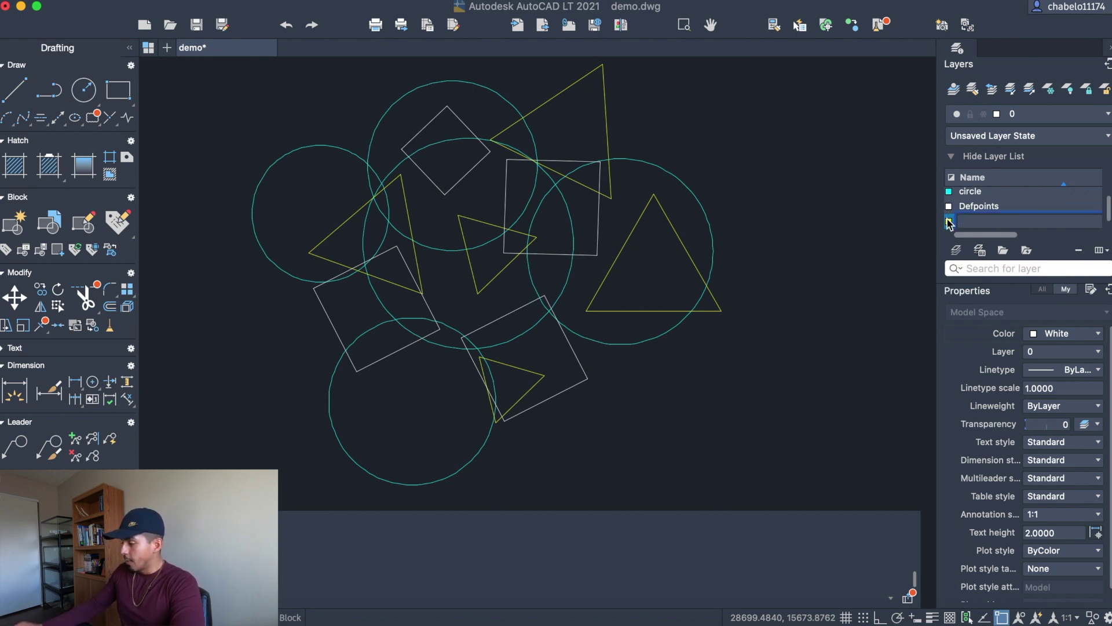
click(949, 220)
click(974, 340)
click(949, 221)
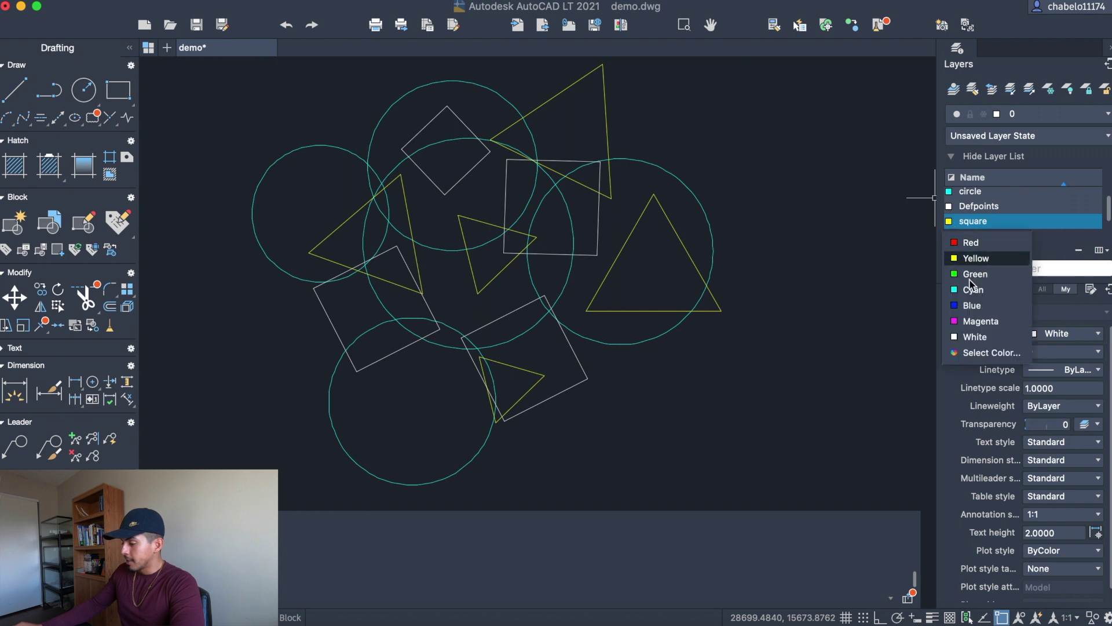
click(968, 335)
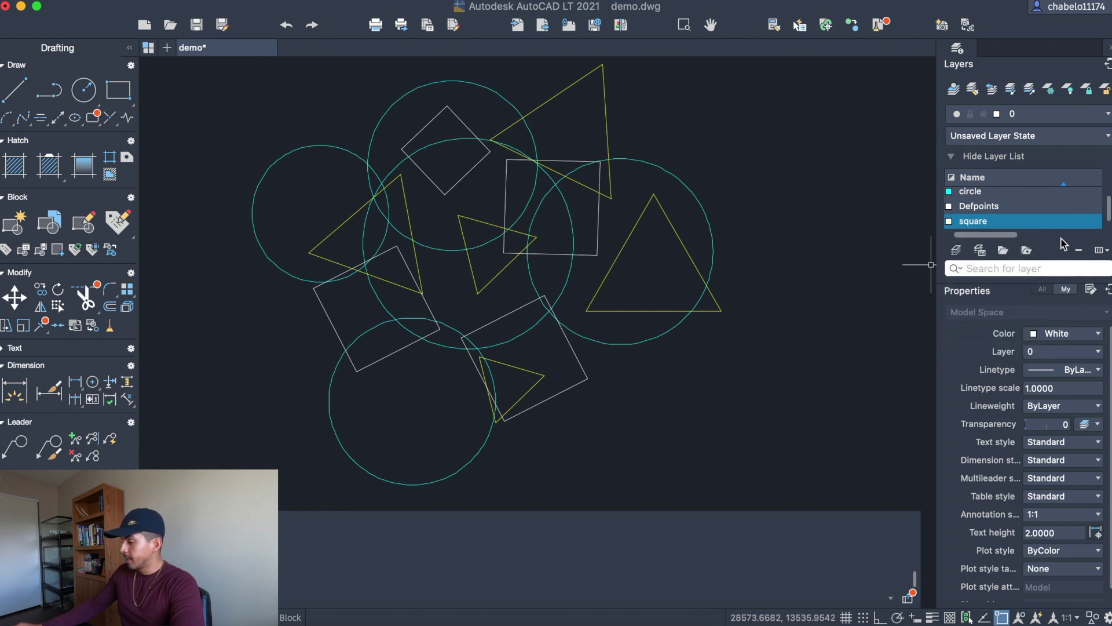
Step: Collapse the layer list and pick circle as the current layer in the dropdown
click(949, 157)
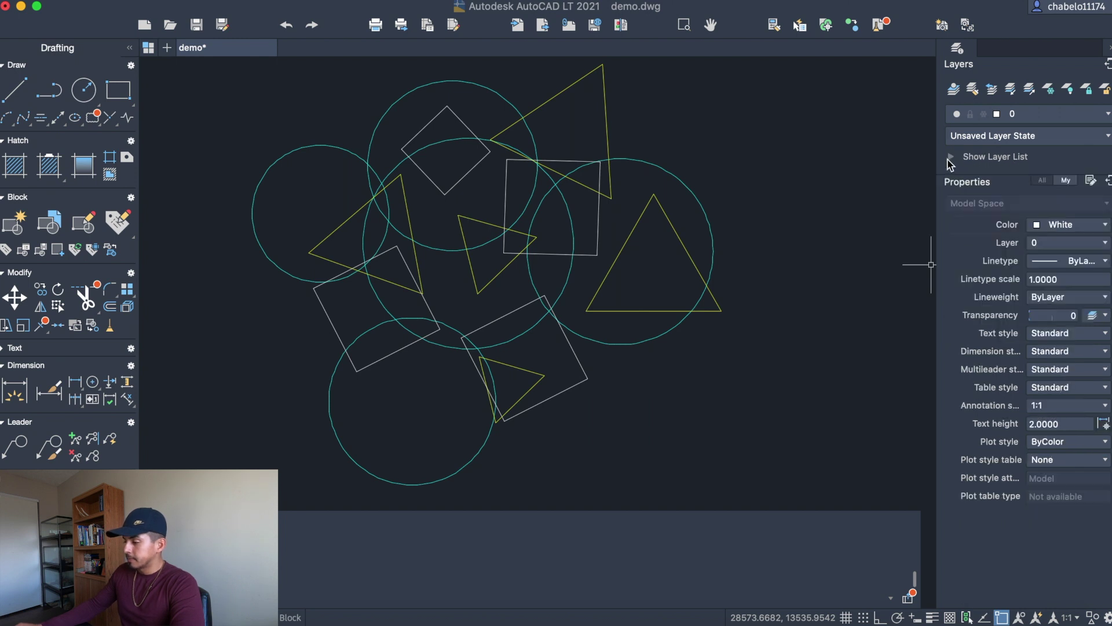
click(1108, 114)
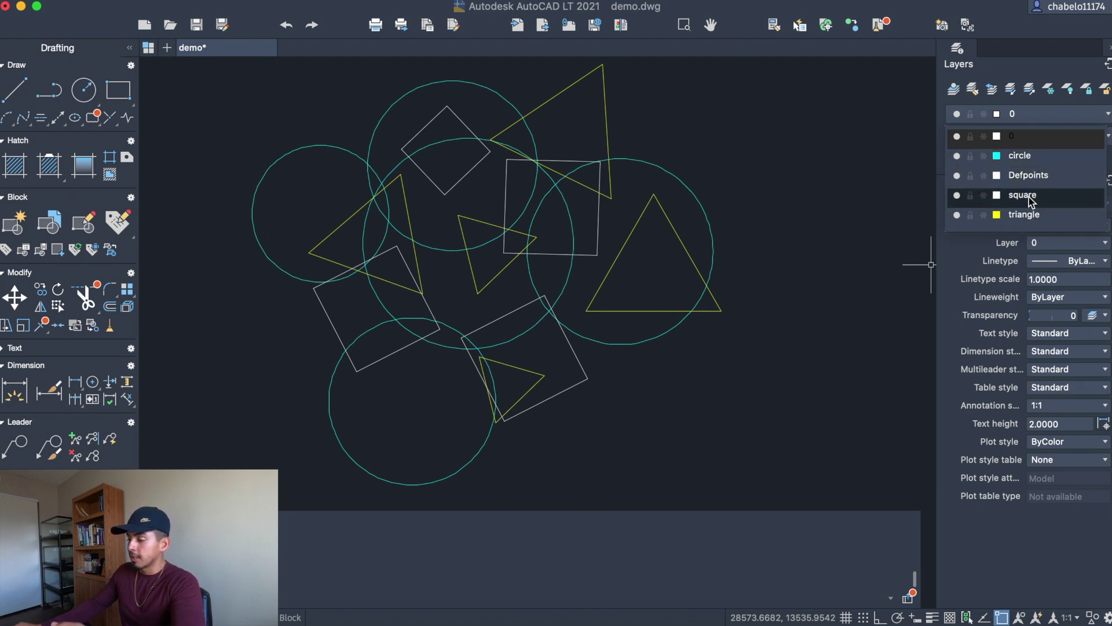
click(1019, 159)
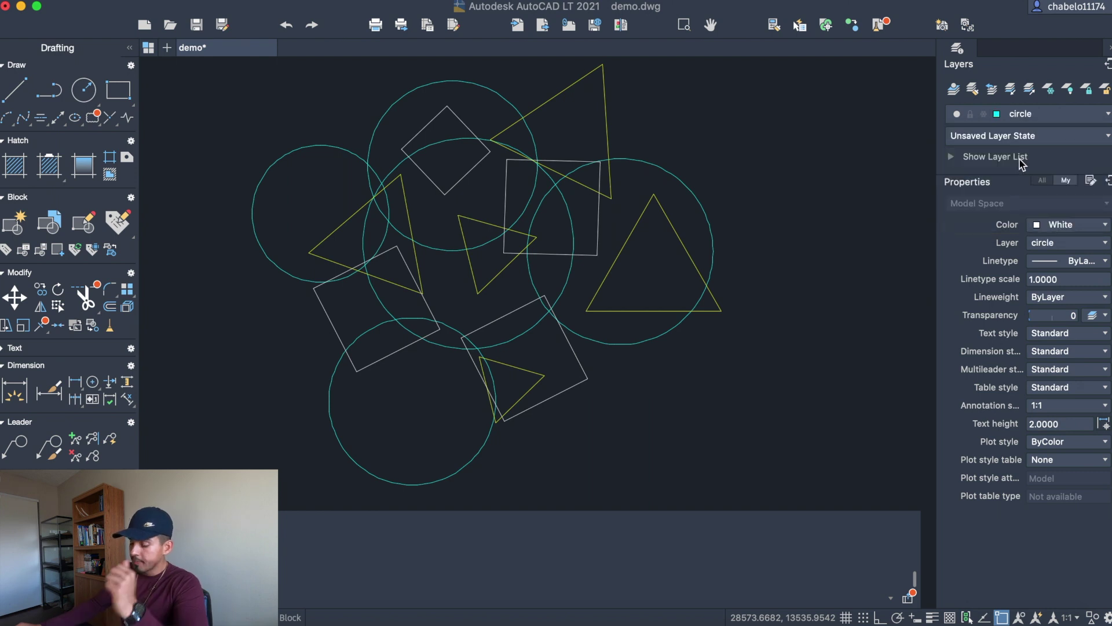
key(Escape)
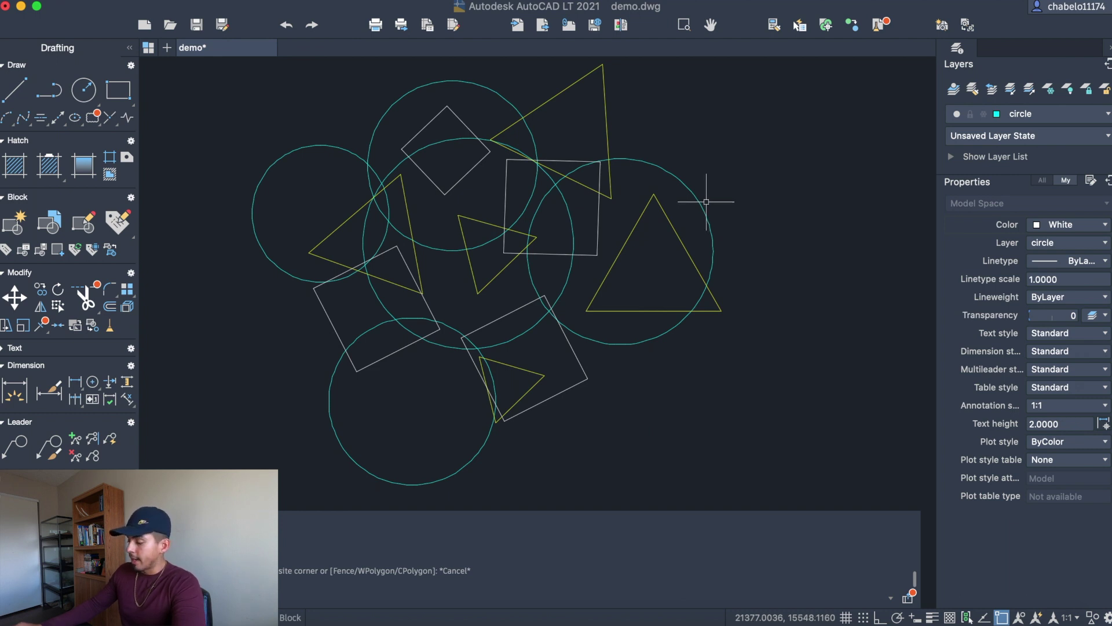
Step: Select the right, upper, large middle, left and bottom circles and assign them to layer circle
click(706, 202)
click(698, 186)
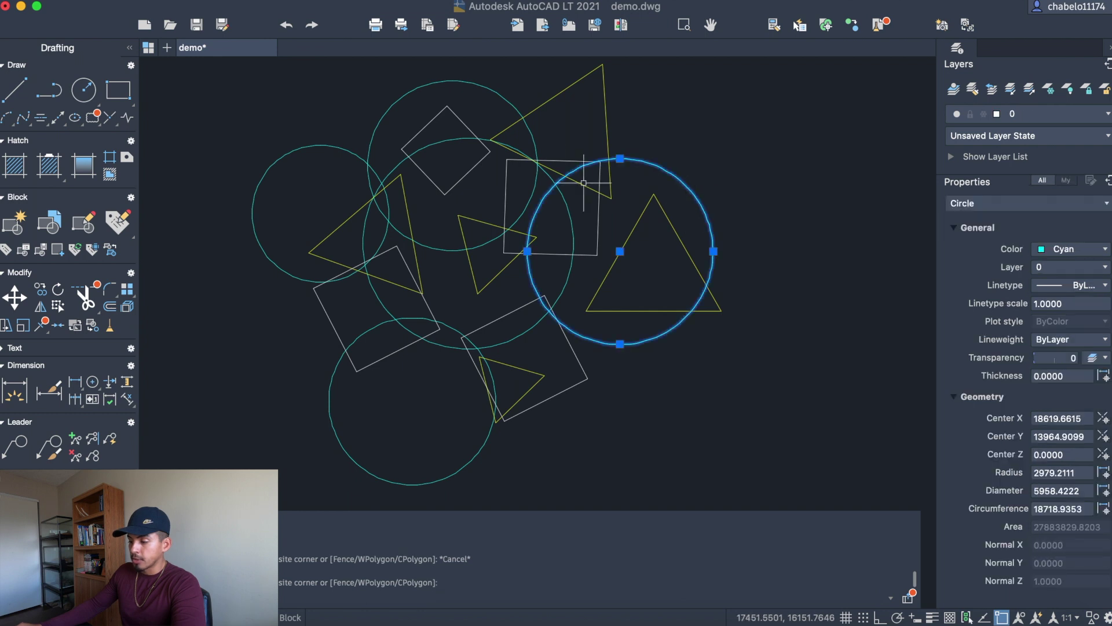
click(529, 142)
click(443, 142)
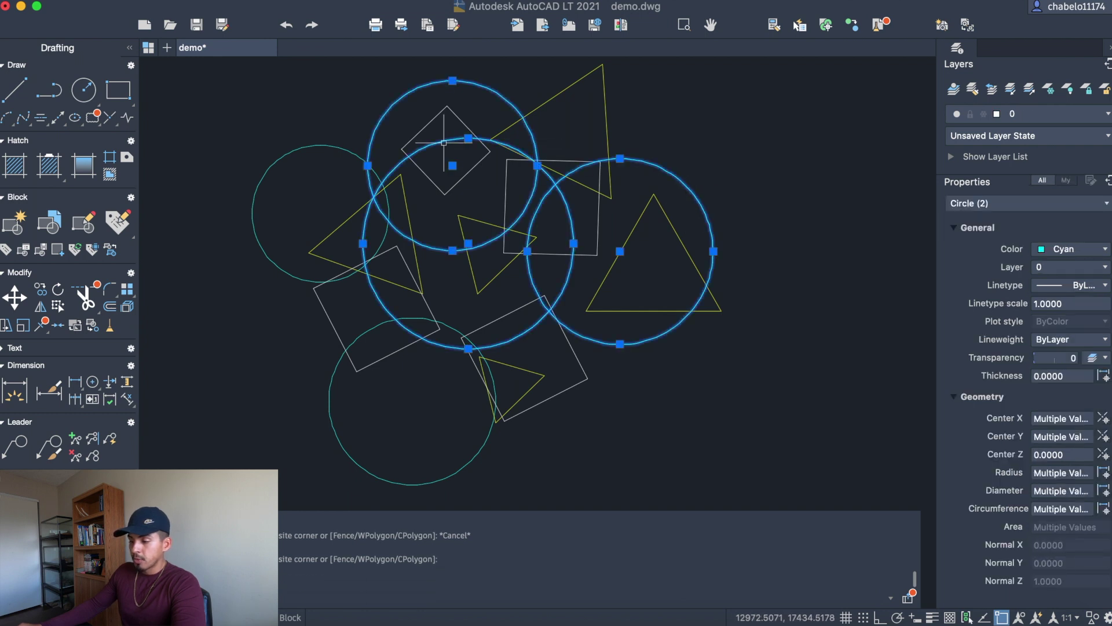
click(342, 150)
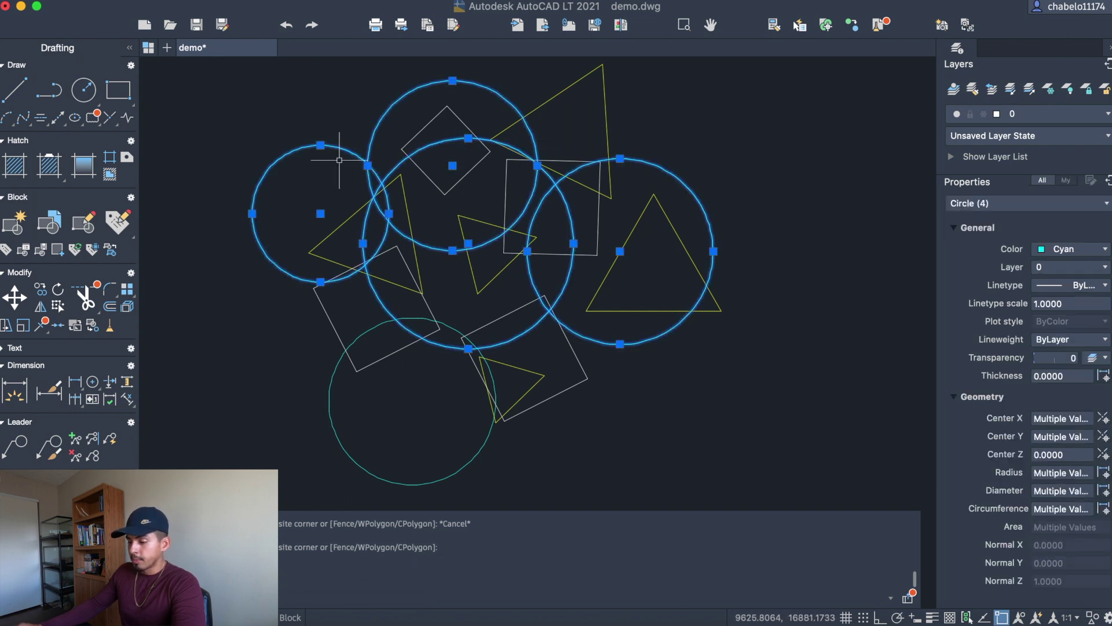
click(333, 373)
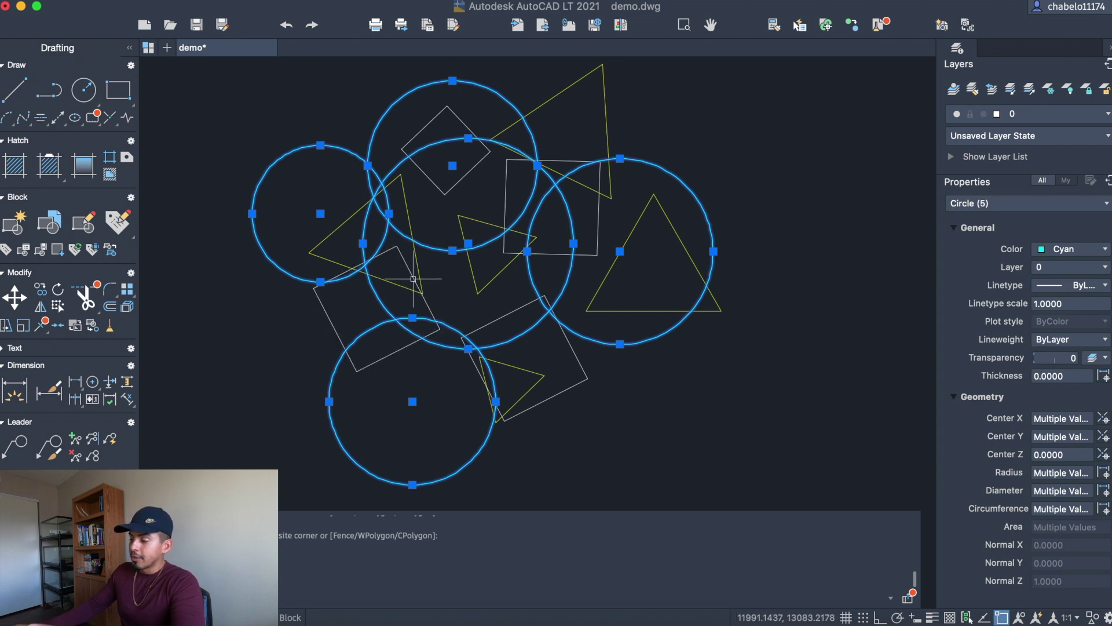
click(1107, 115)
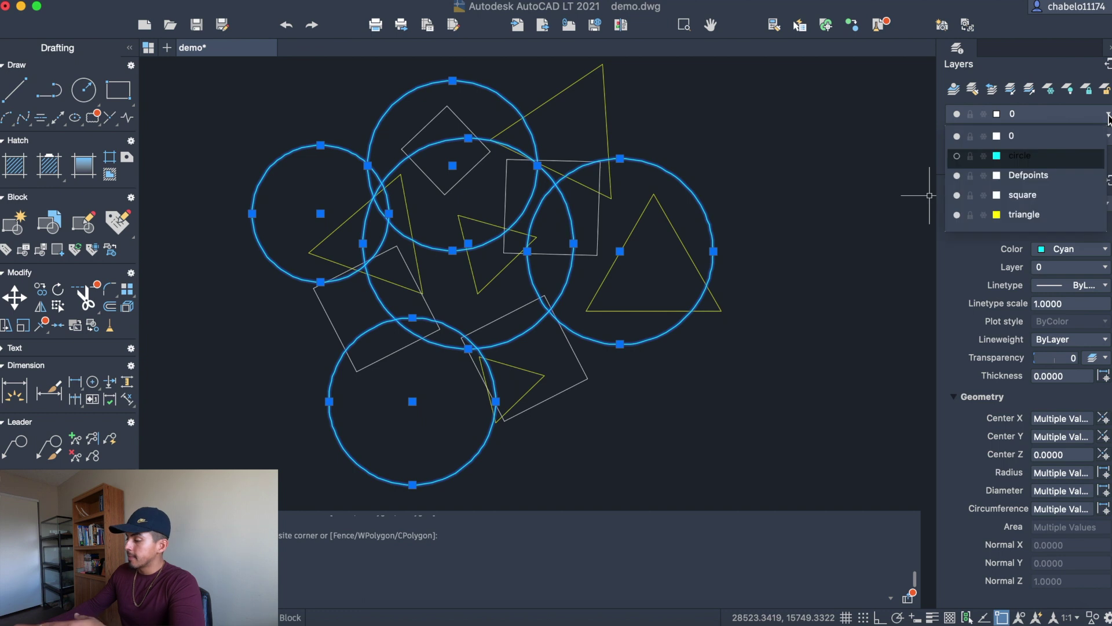
click(1024, 158)
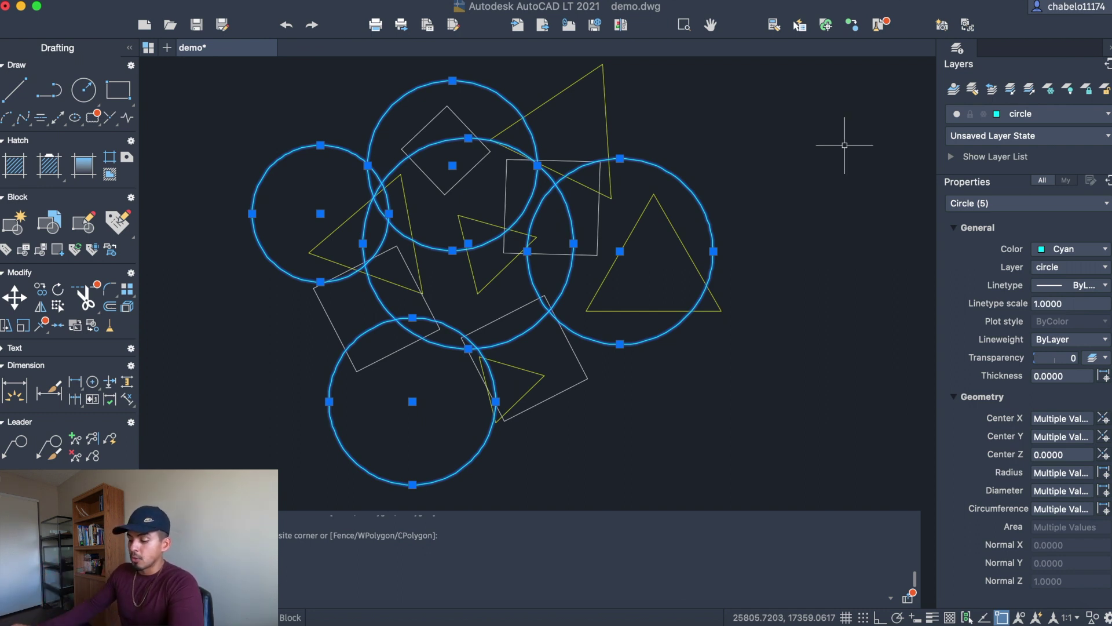
key(Escape)
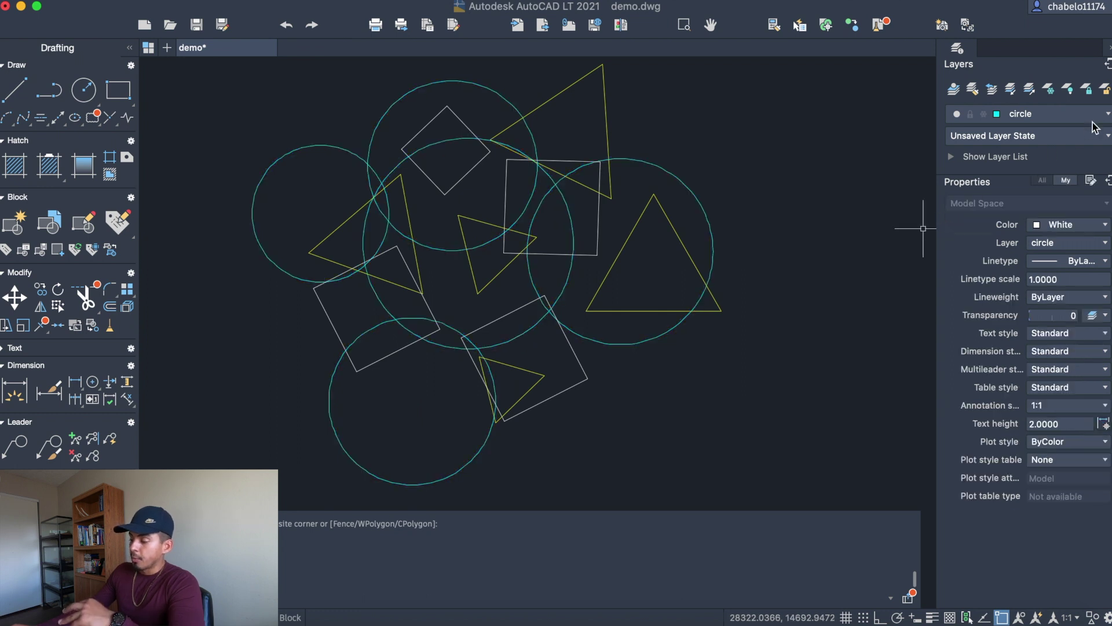
Step: Make square current, then move the four squares, including the diamond, onto the square layer
click(1094, 116)
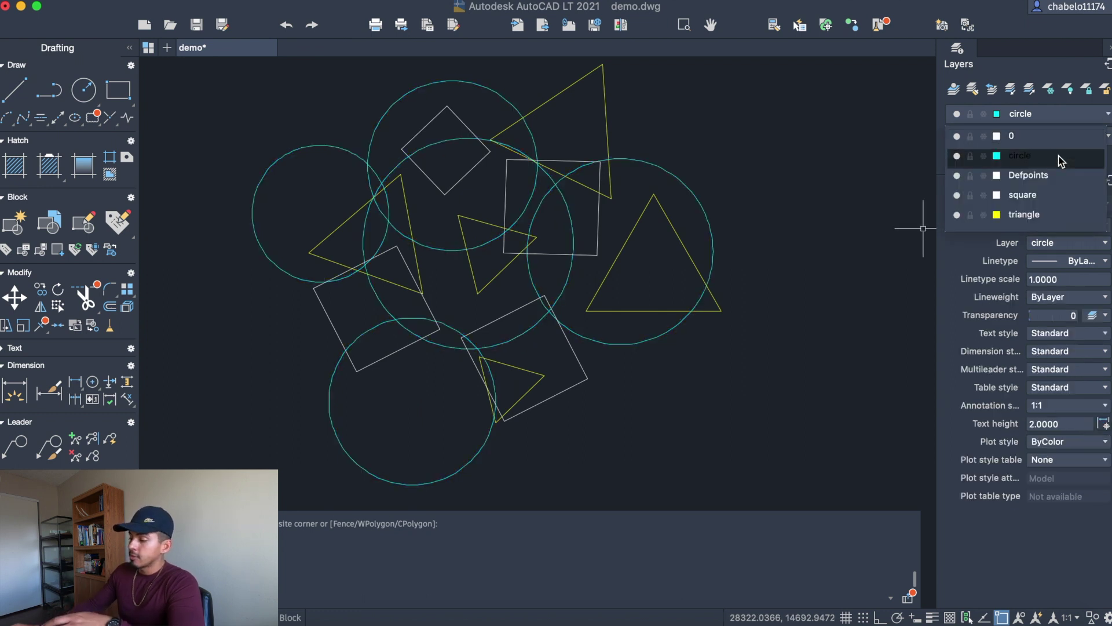
click(1023, 196)
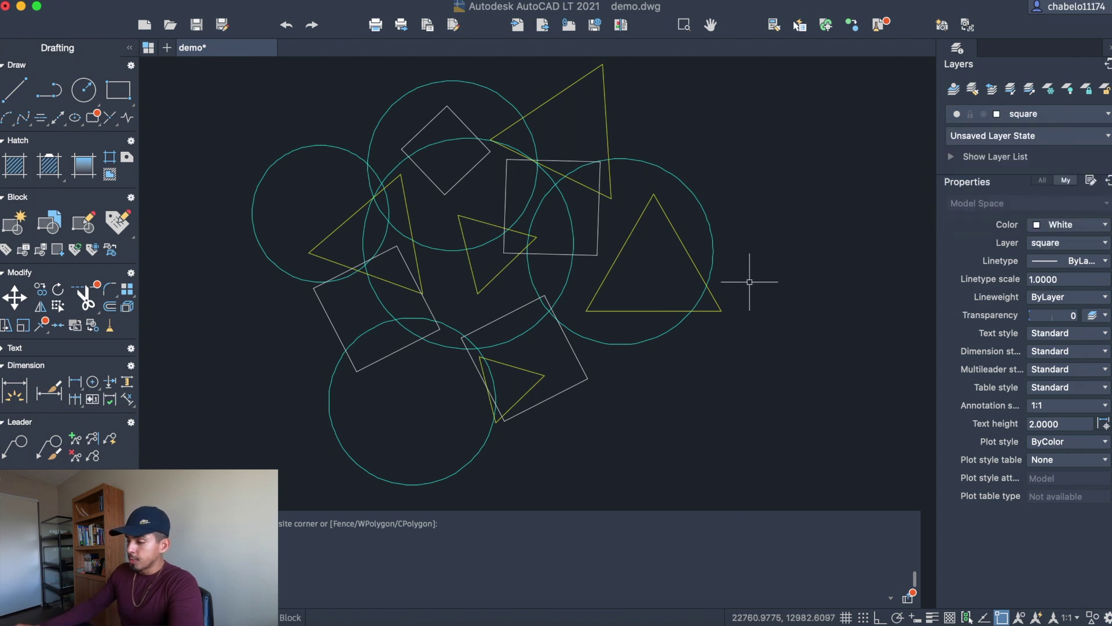
click(590, 254)
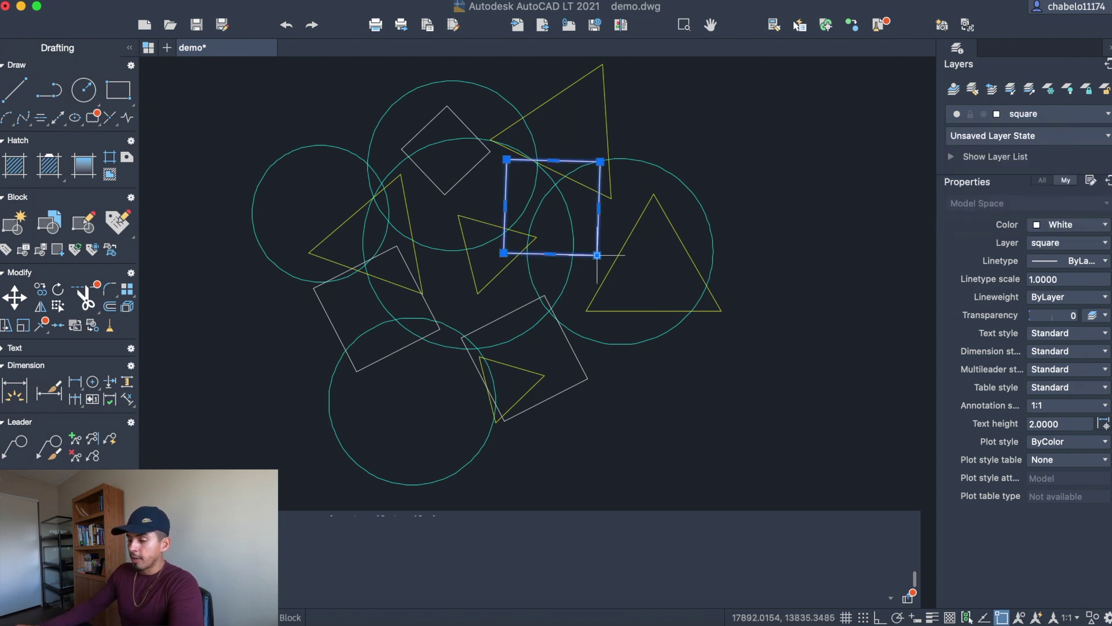
click(462, 178)
click(323, 304)
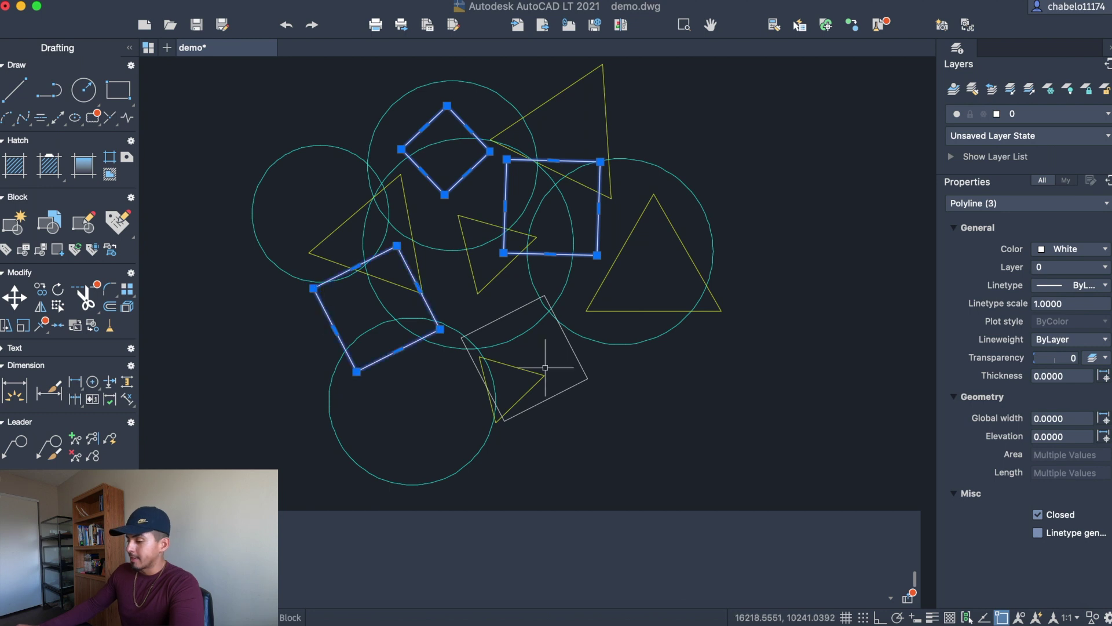
click(502, 317)
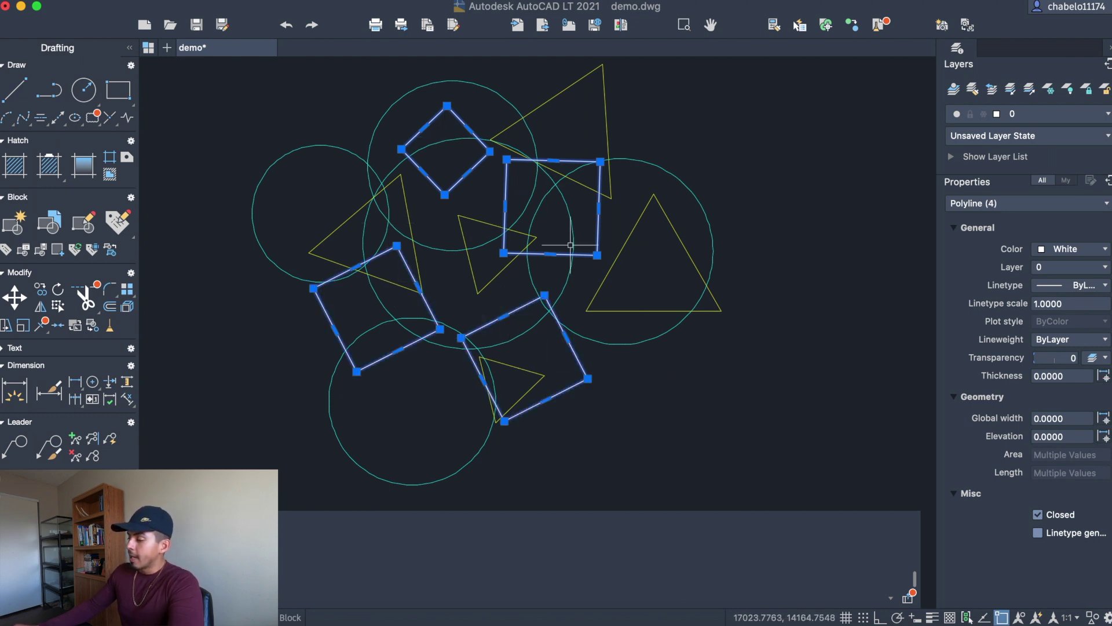
click(1043, 113)
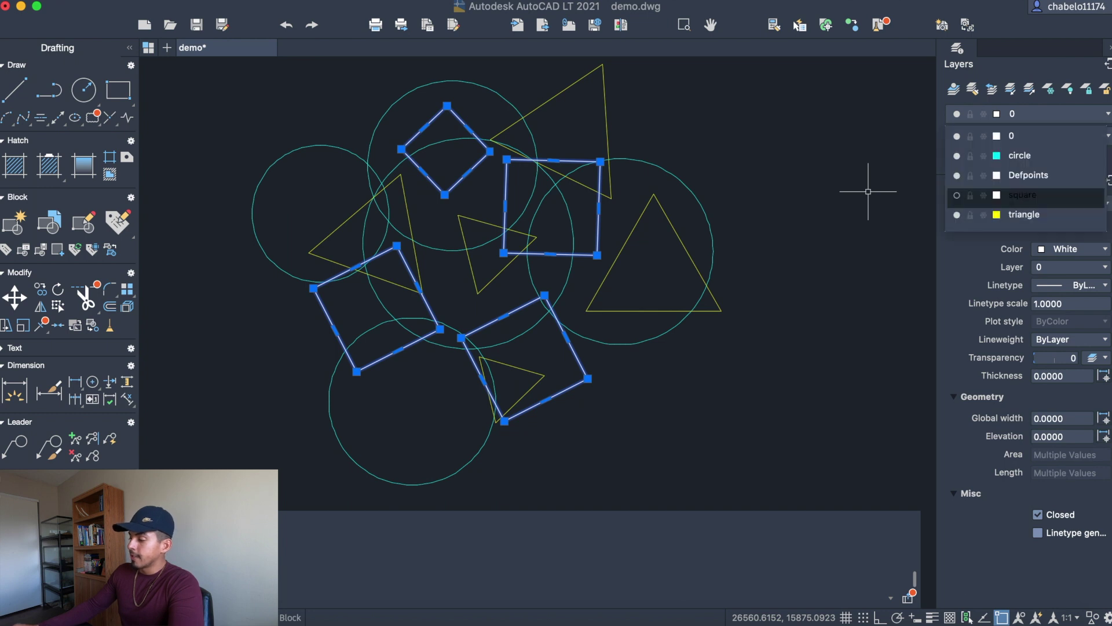
click(1023, 197)
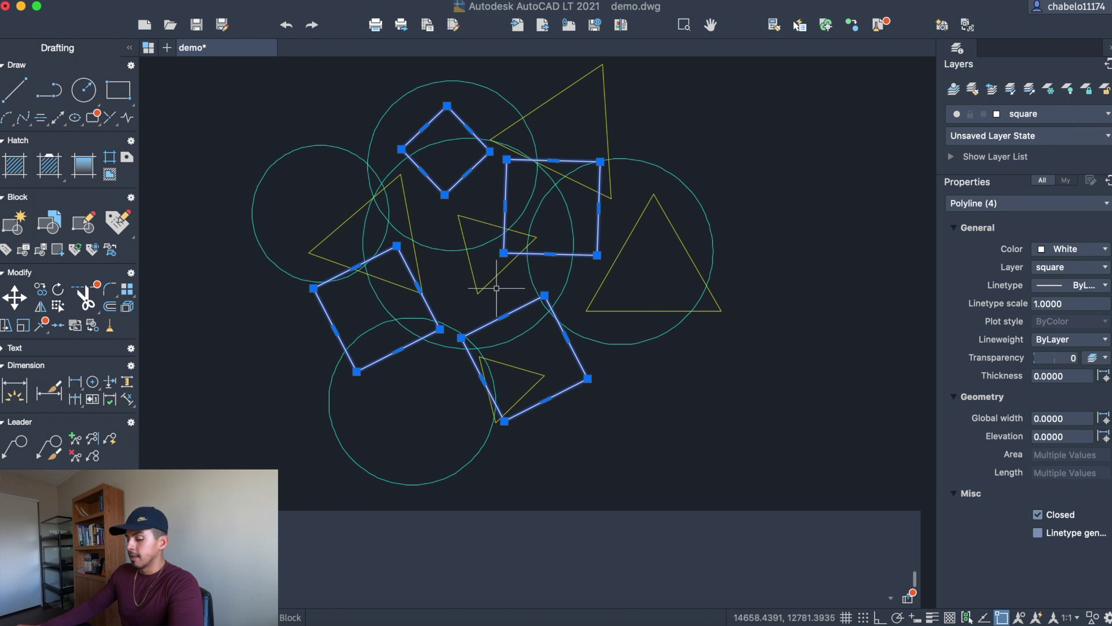
key(Escape)
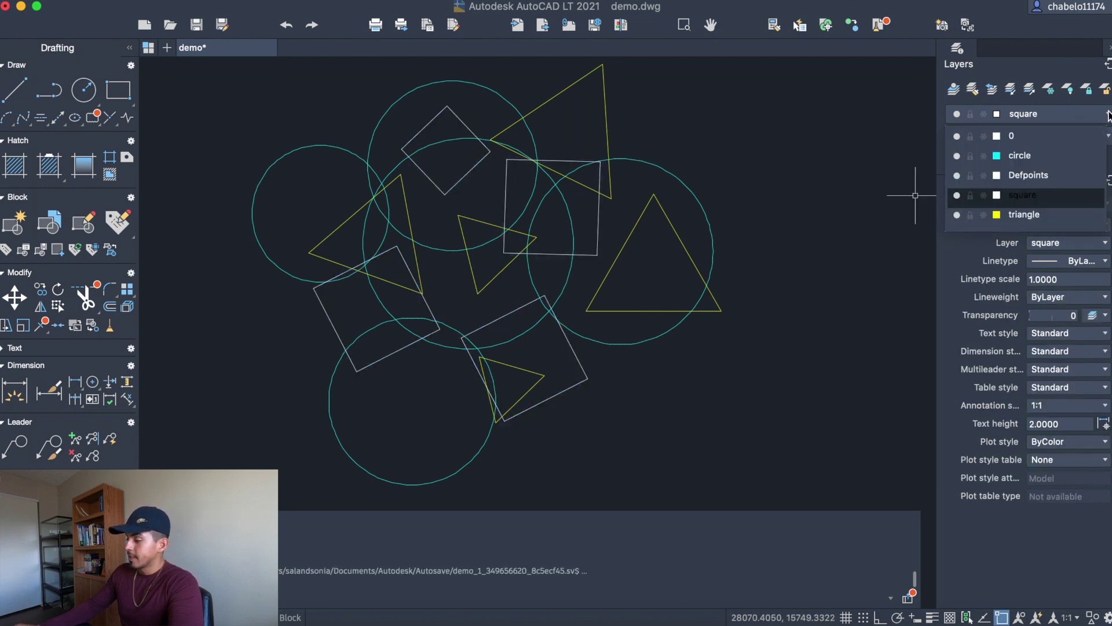
Step: Set triangle current and reassign the top, right, centre, left and bottom triangles to it
click(1020, 215)
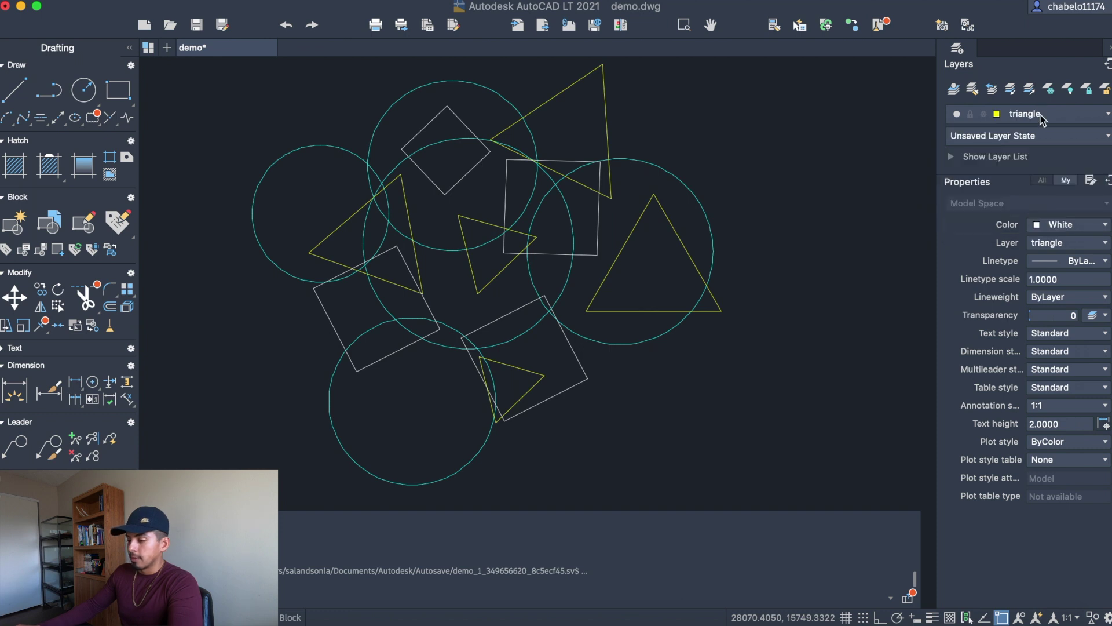
click(610, 182)
click(640, 219)
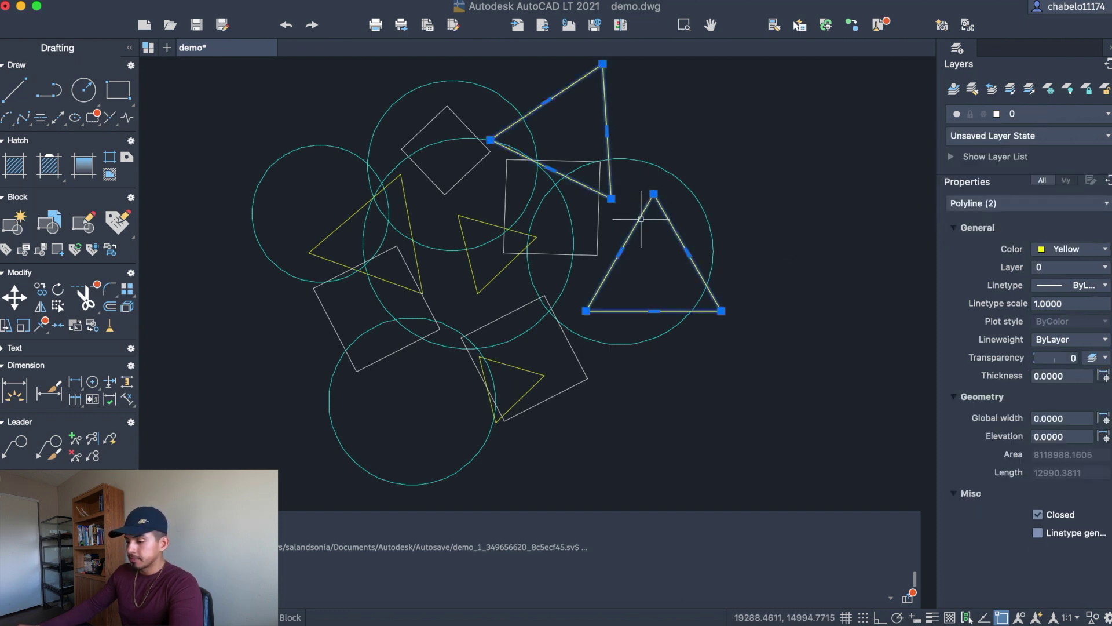
click(497, 227)
click(411, 232)
click(530, 369)
click(1105, 120)
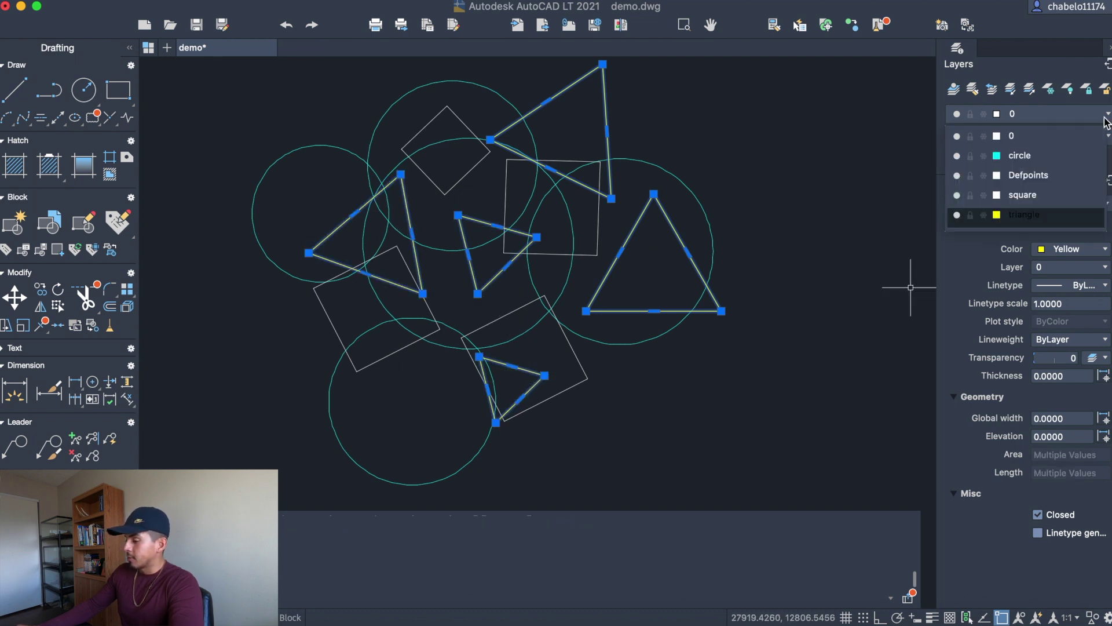
click(1024, 215)
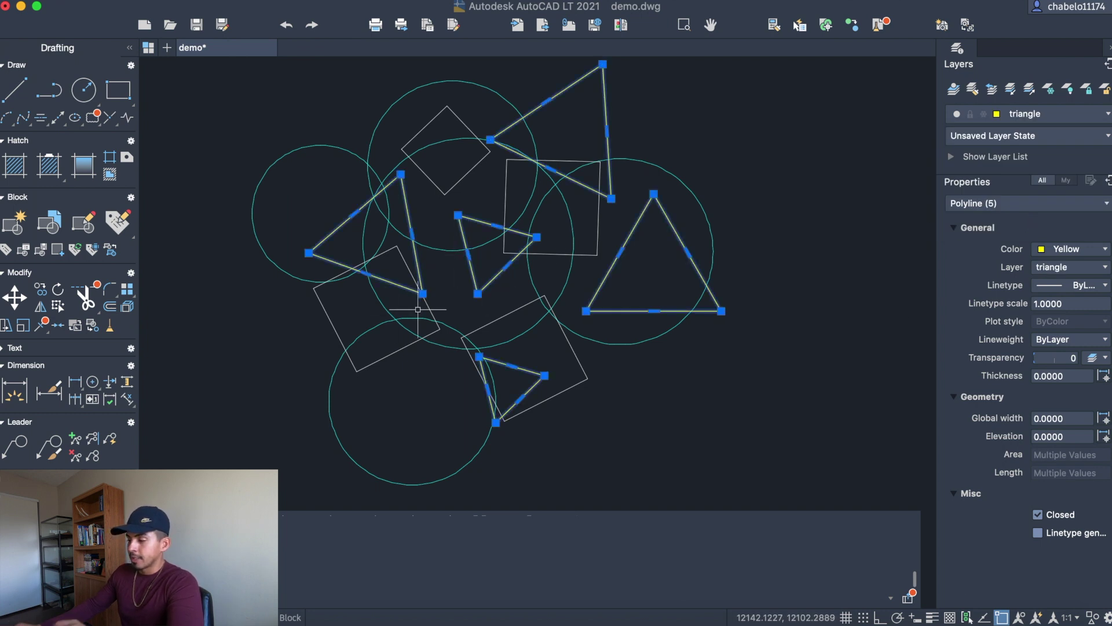
key(Escape)
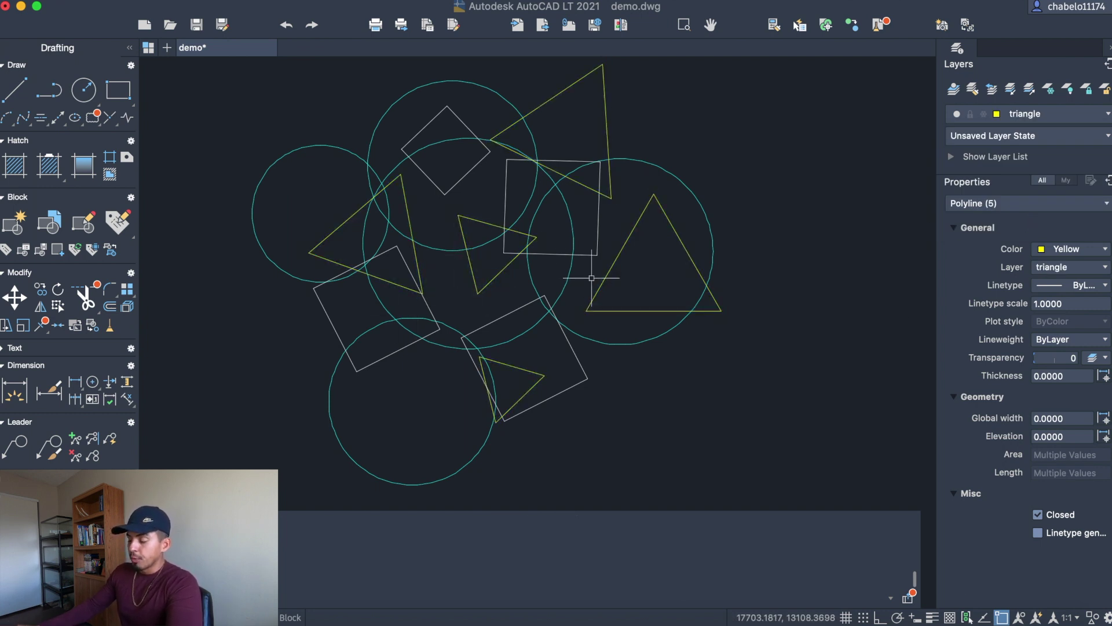
click(1108, 114)
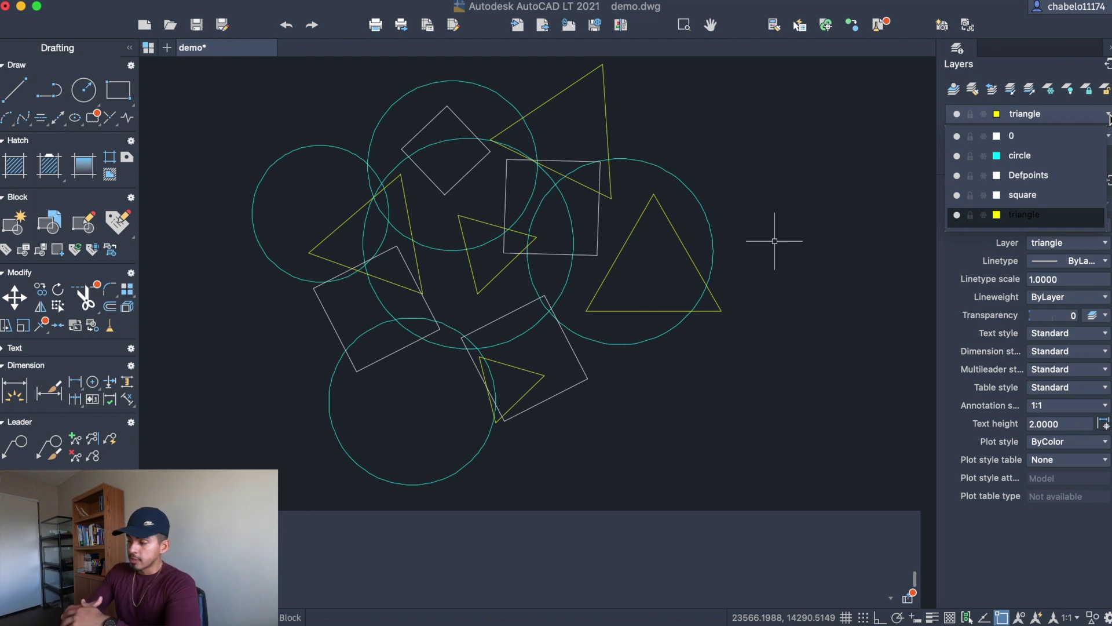
Step: Freeze and thaw the circle and square layers to hide and reshow those shapes
click(984, 157)
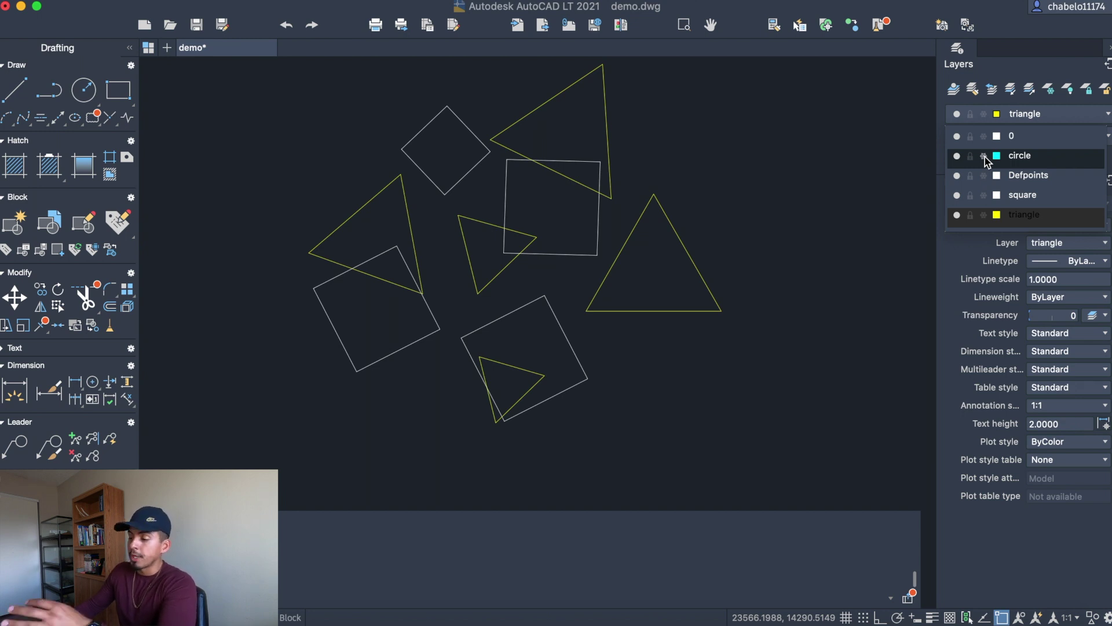
click(984, 156)
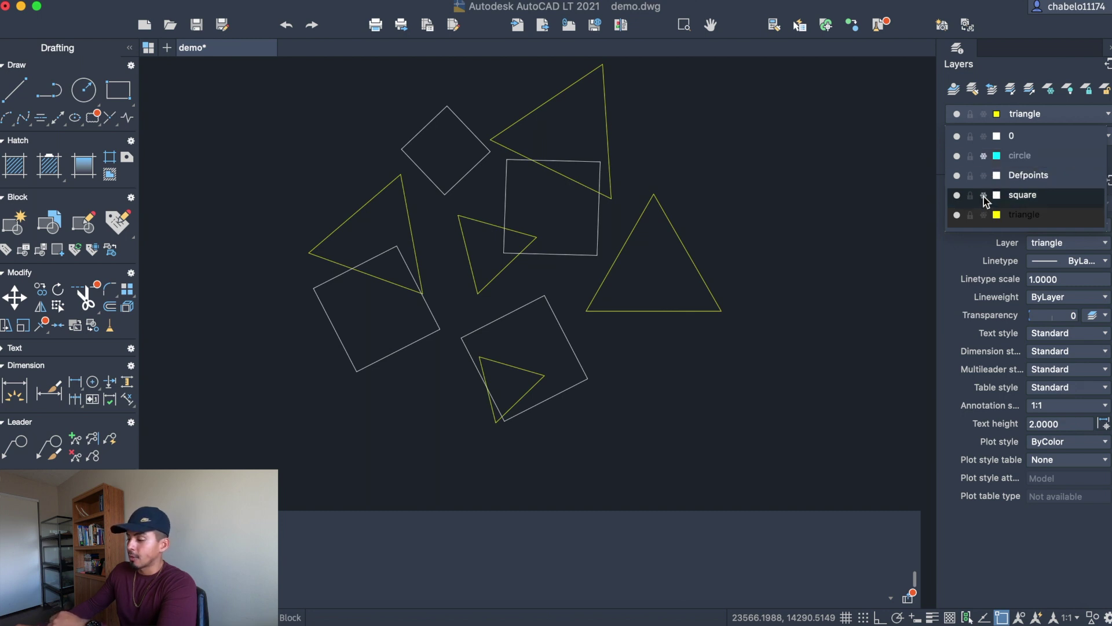
click(984, 196)
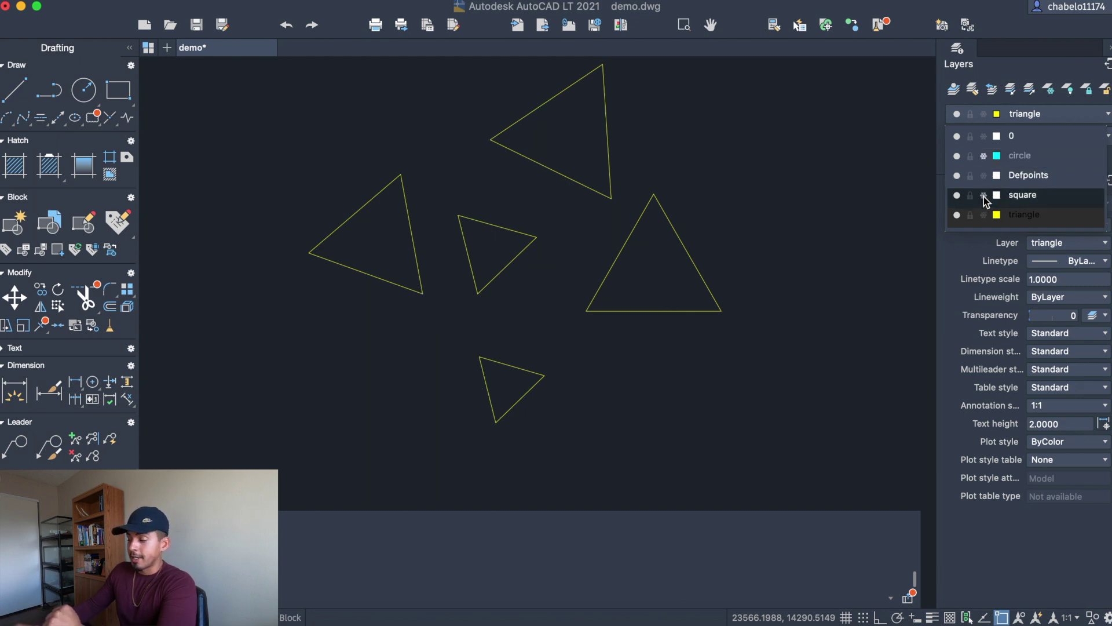
click(983, 195)
click(984, 156)
Step: Make circle current, freeze and thaw triangle, then attempt to freeze circle
click(1043, 115)
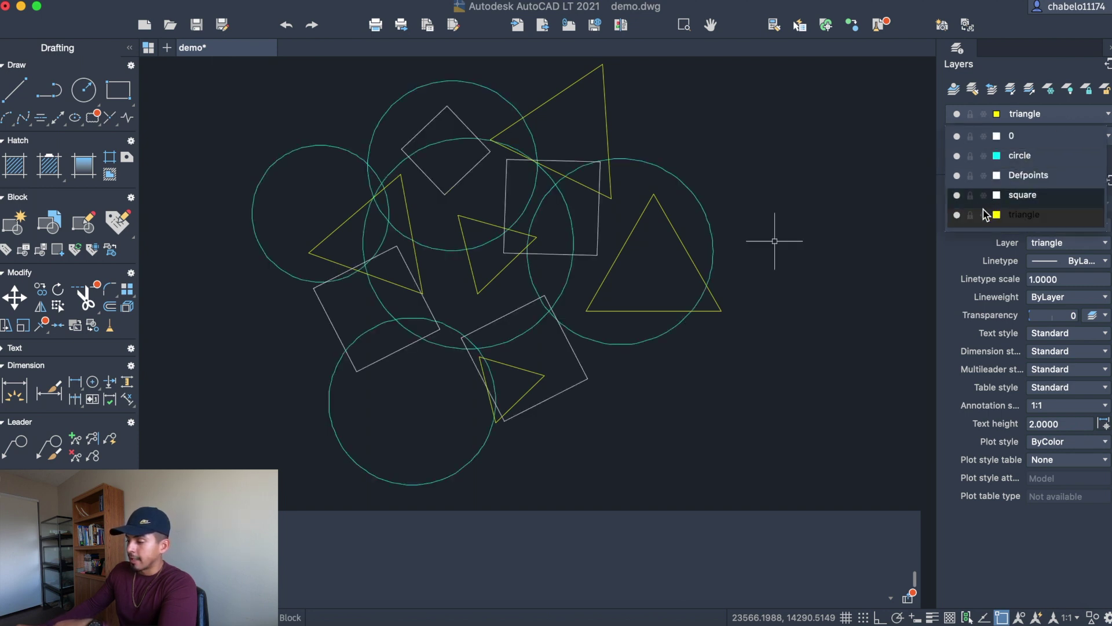
click(1031, 155)
click(1043, 115)
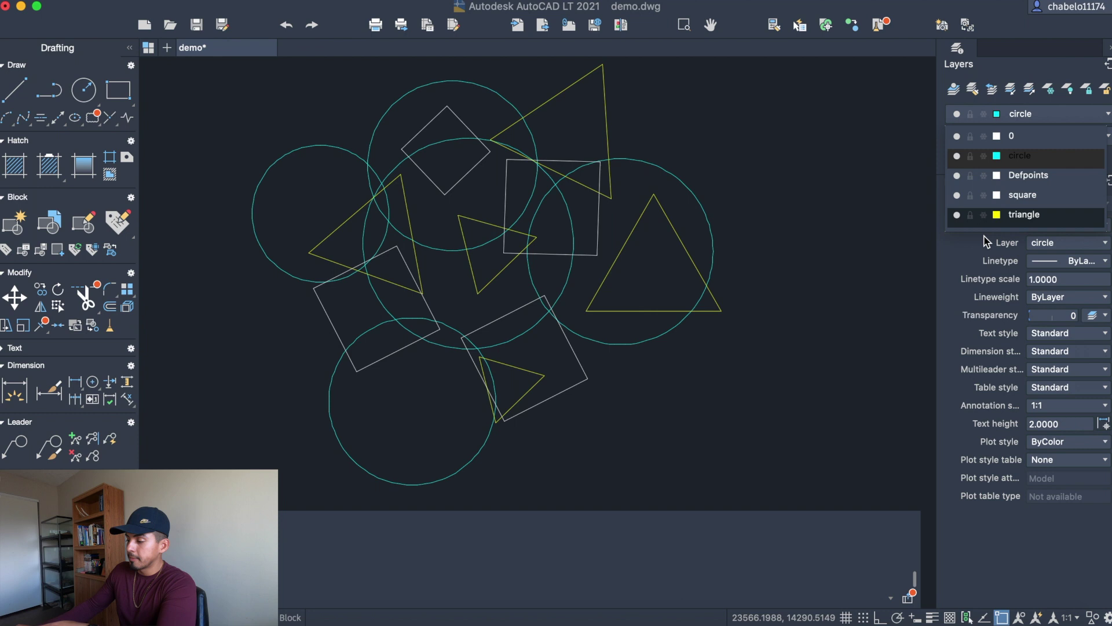
click(983, 215)
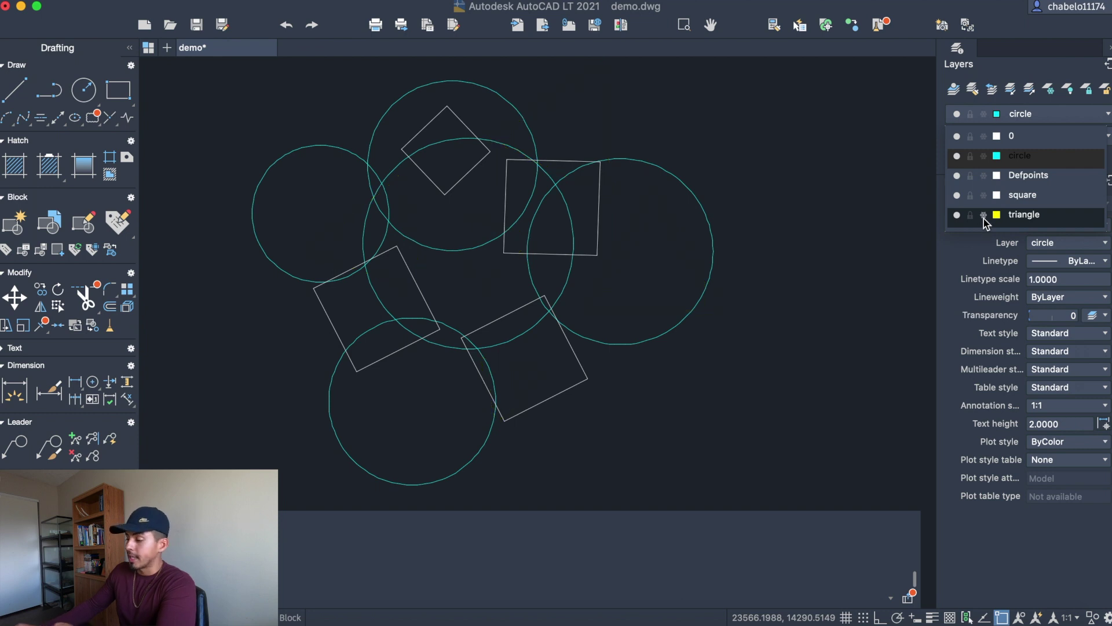
click(984, 215)
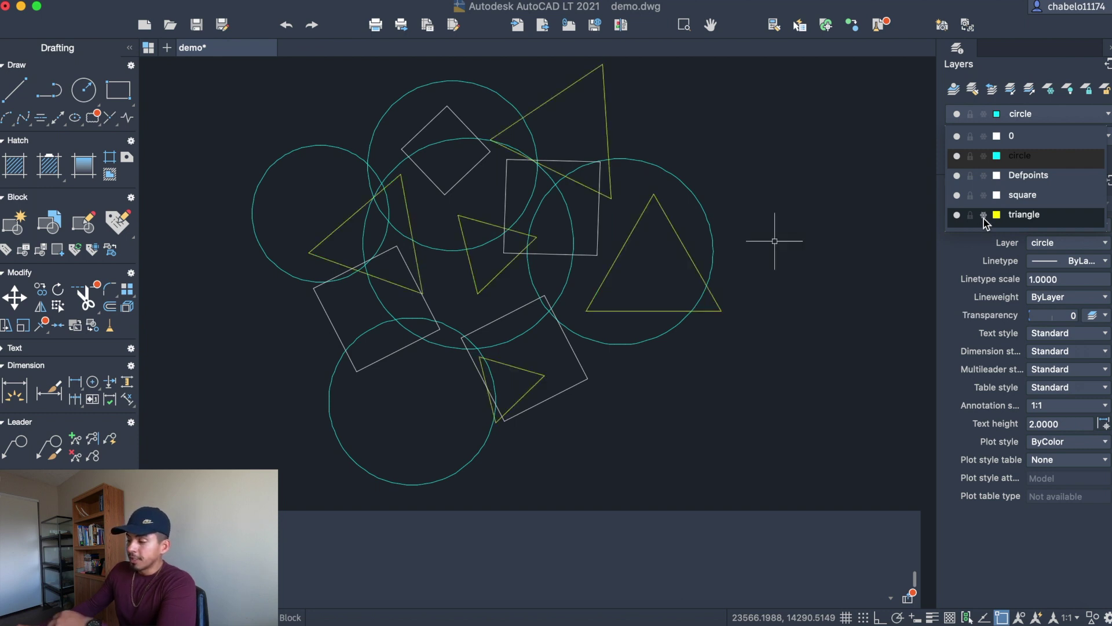
click(984, 155)
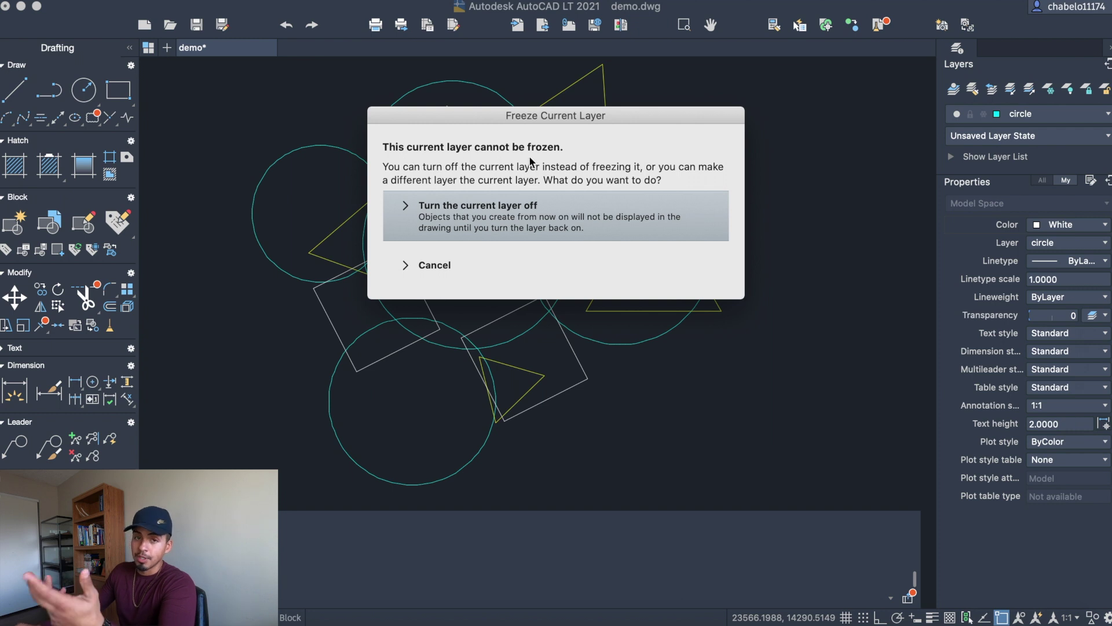
Step: Cancel the Freeze Current Layer warning and confirm circle remains the current layer
click(452, 264)
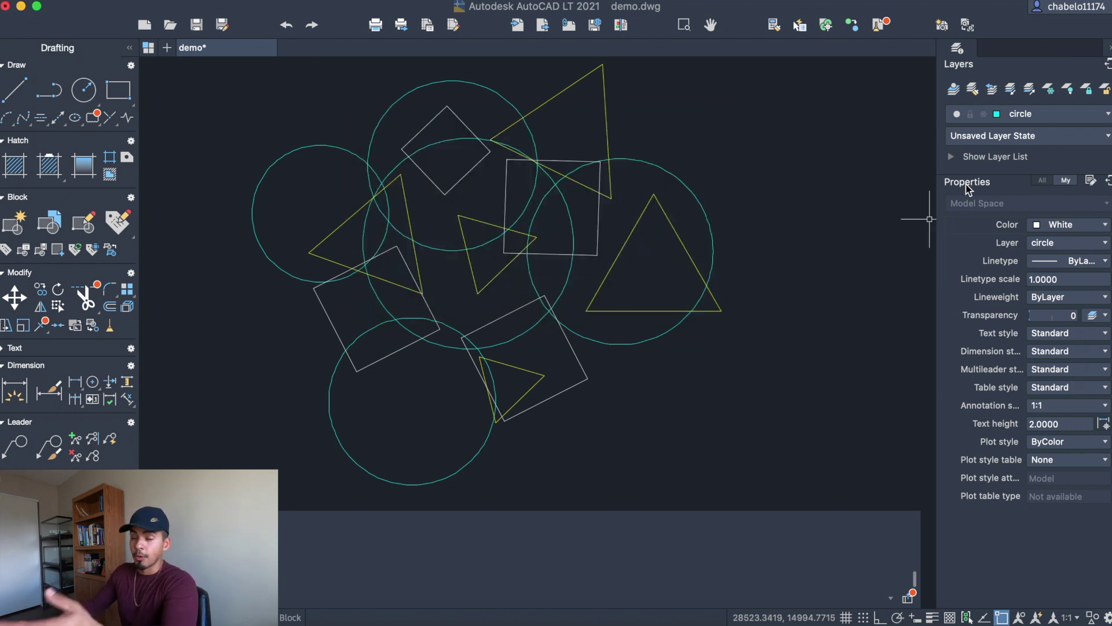
click(1090, 115)
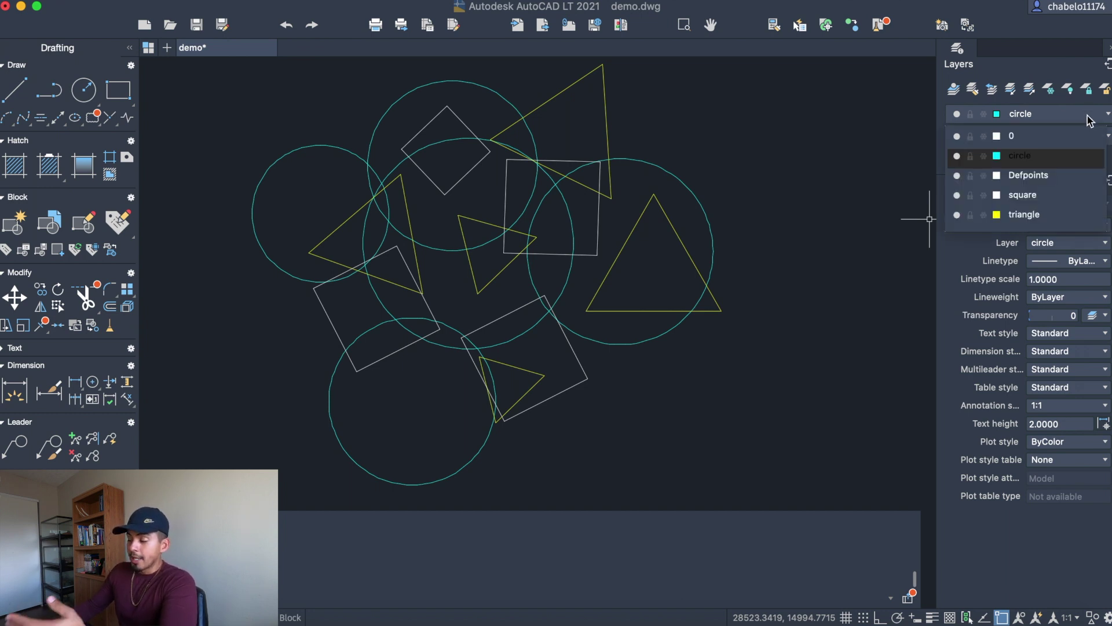
click(960, 221)
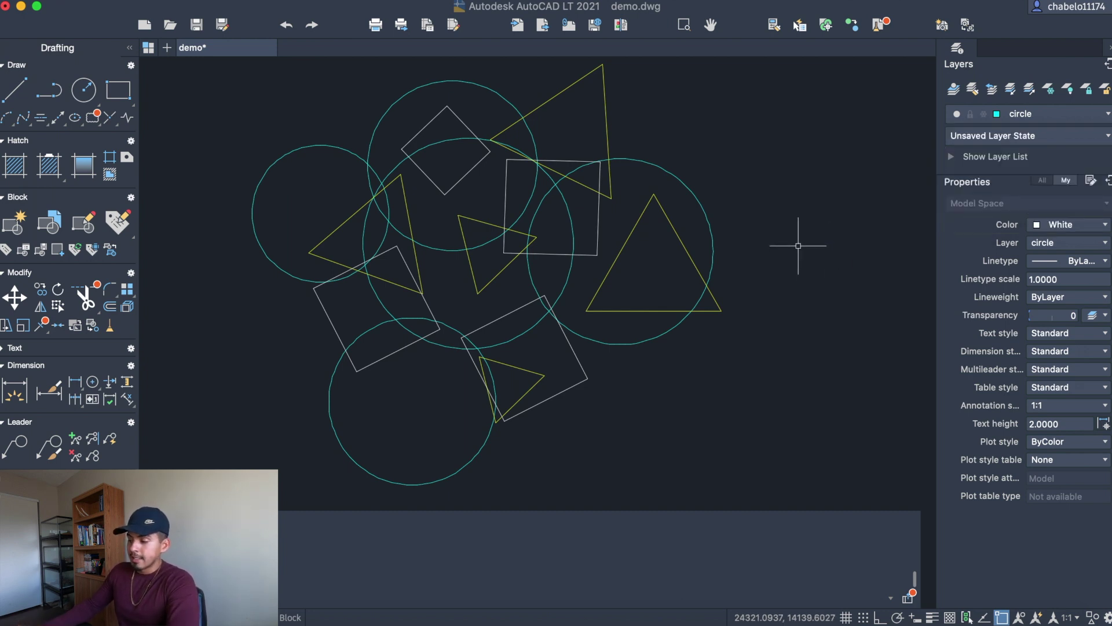
click(734, 200)
click(676, 184)
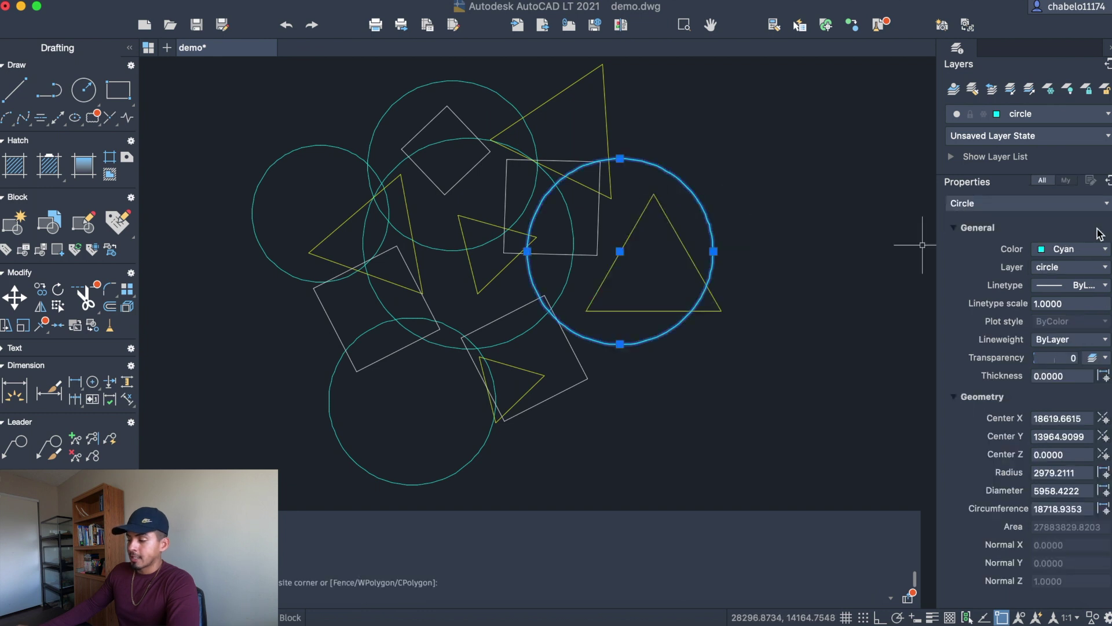
click(1097, 249)
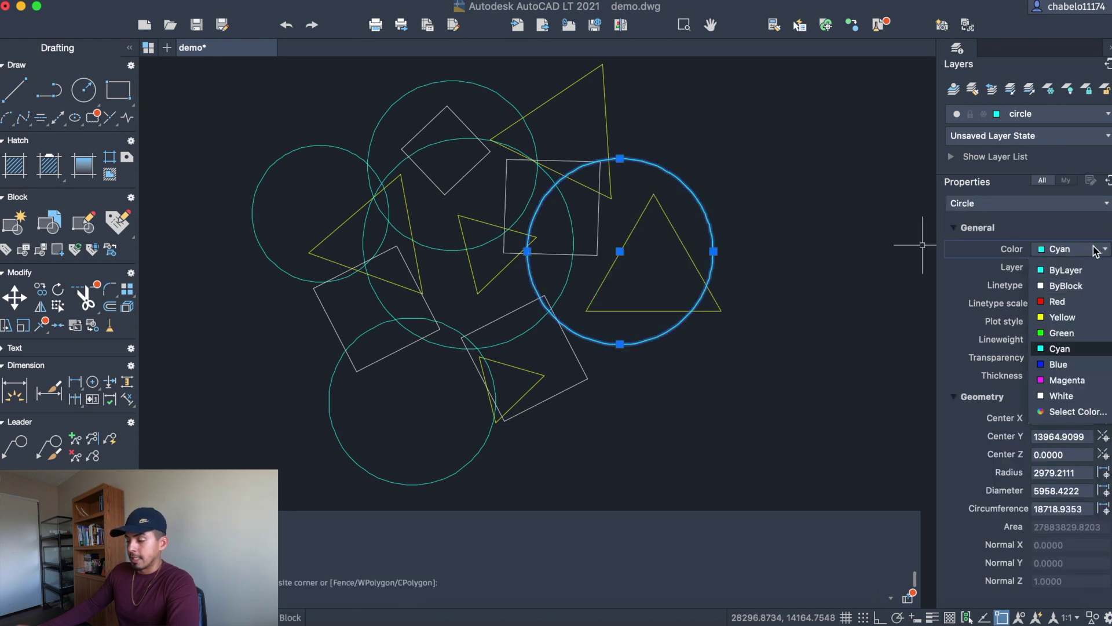
click(1063, 302)
key(Escape)
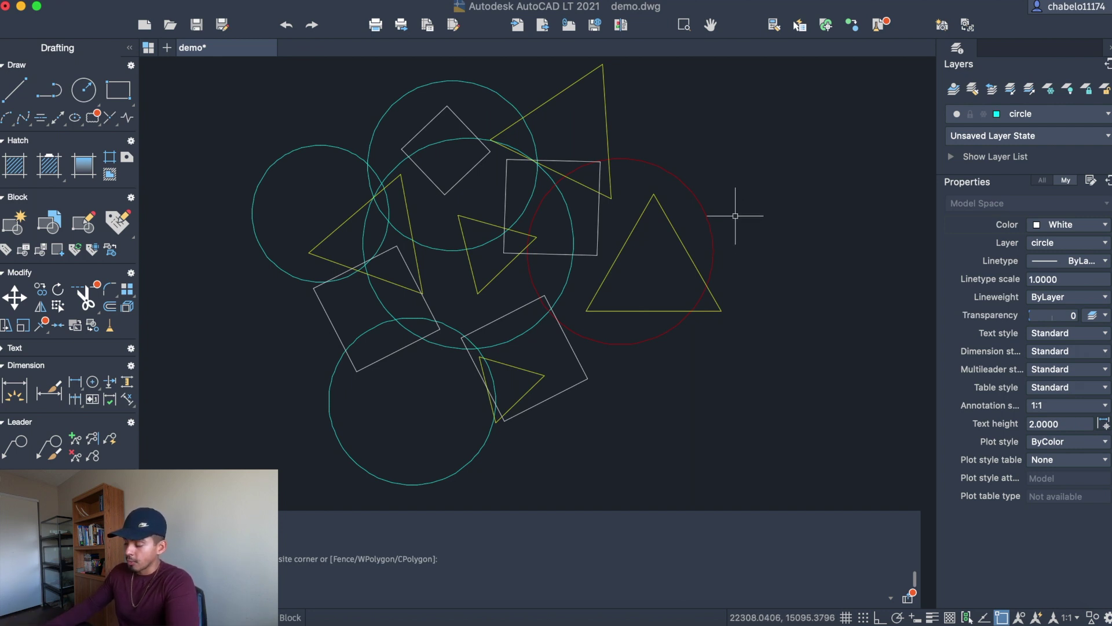
click(706, 216)
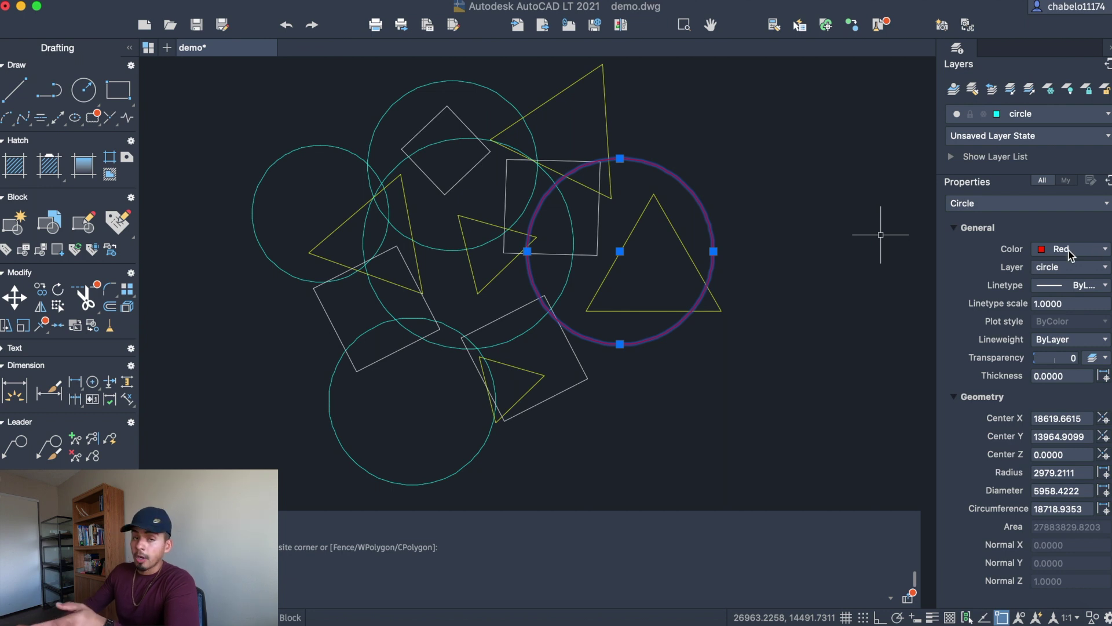
click(1107, 252)
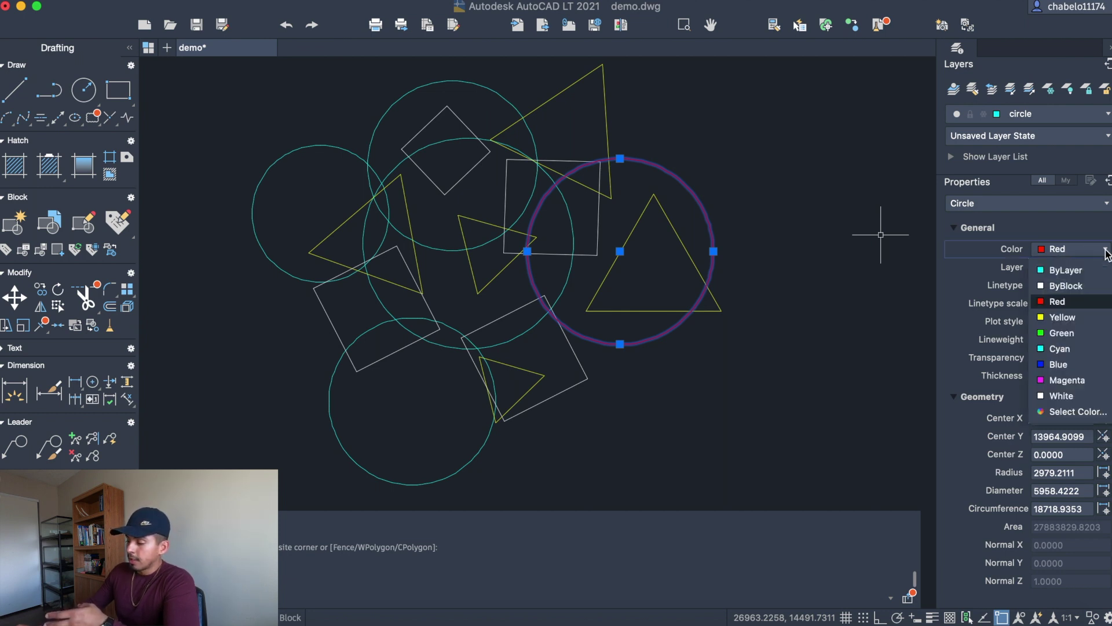
click(1059, 351)
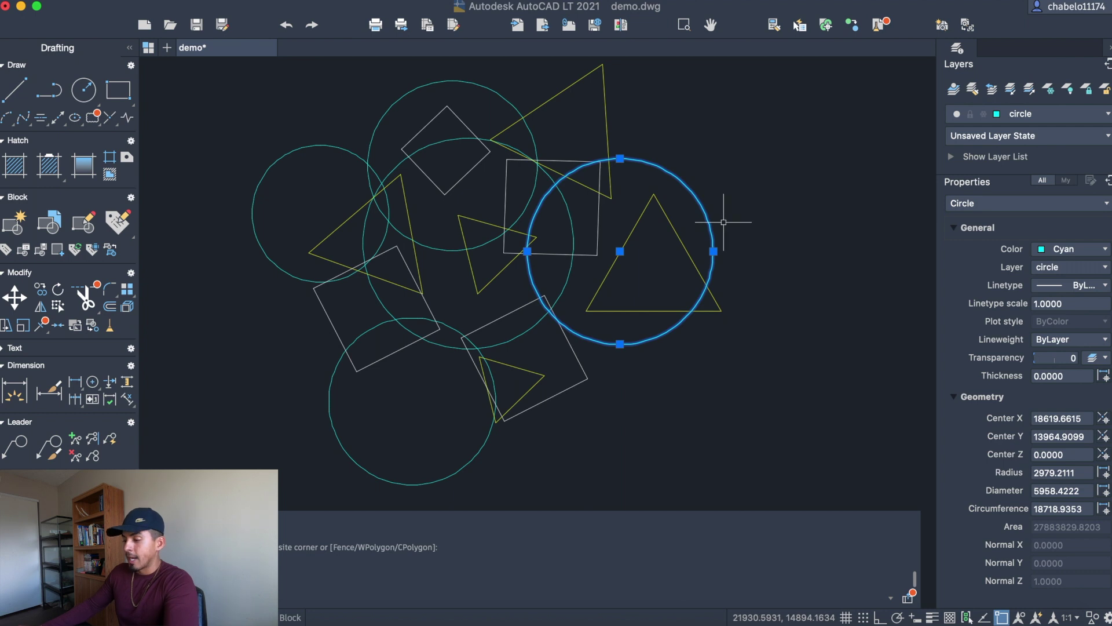
key(Escape)
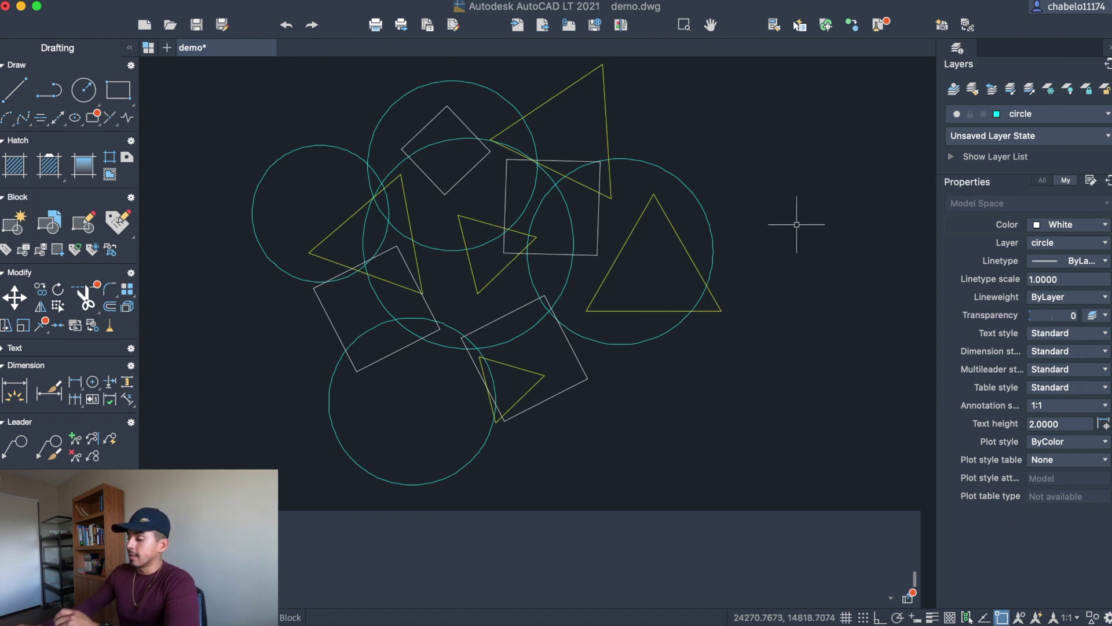
Step: Set the object colour to Cyan and draw a small circle right of the shapes
click(1105, 226)
click(1051, 325)
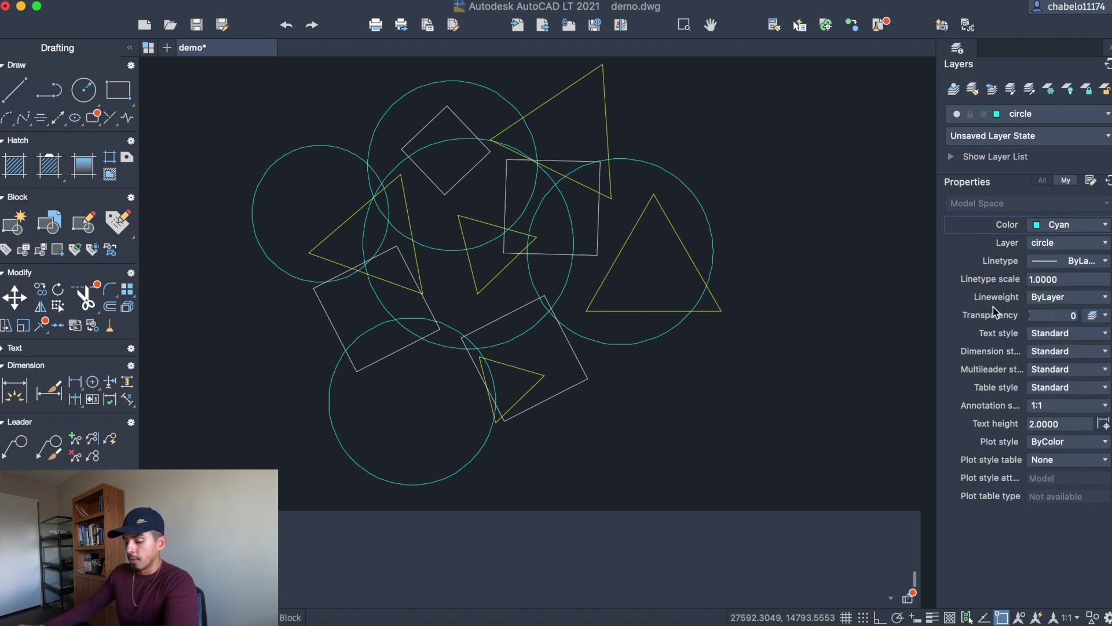
click(83, 90)
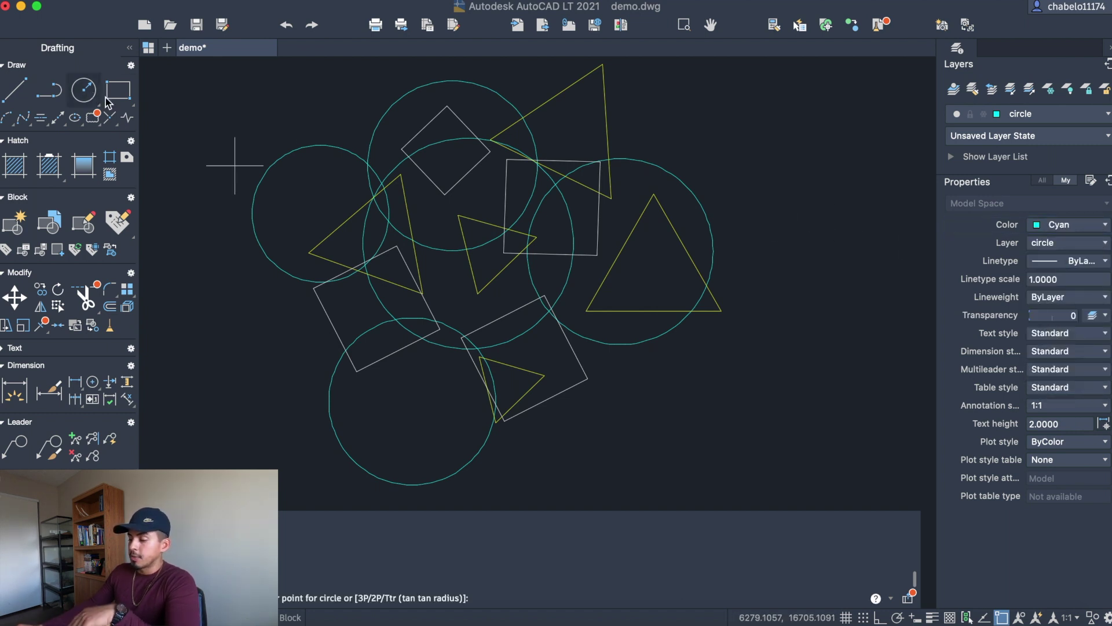
click(788, 207)
click(814, 162)
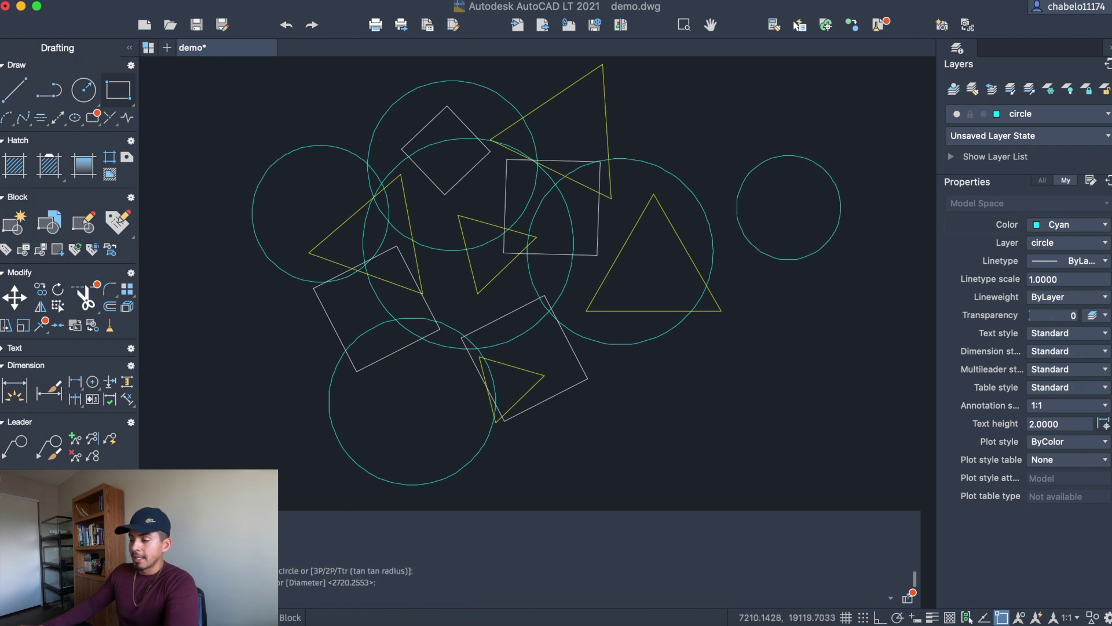